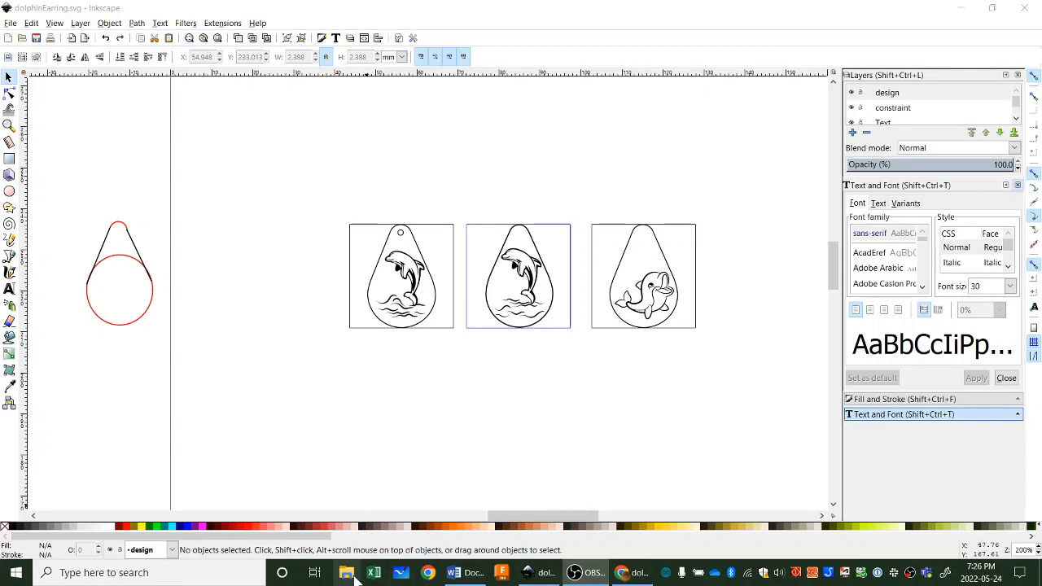
# Step: Switch to File Explorer and go to the Laser Andodized Aluminum folder inside Courses > Jewelry
pyautogui.click(346, 573)
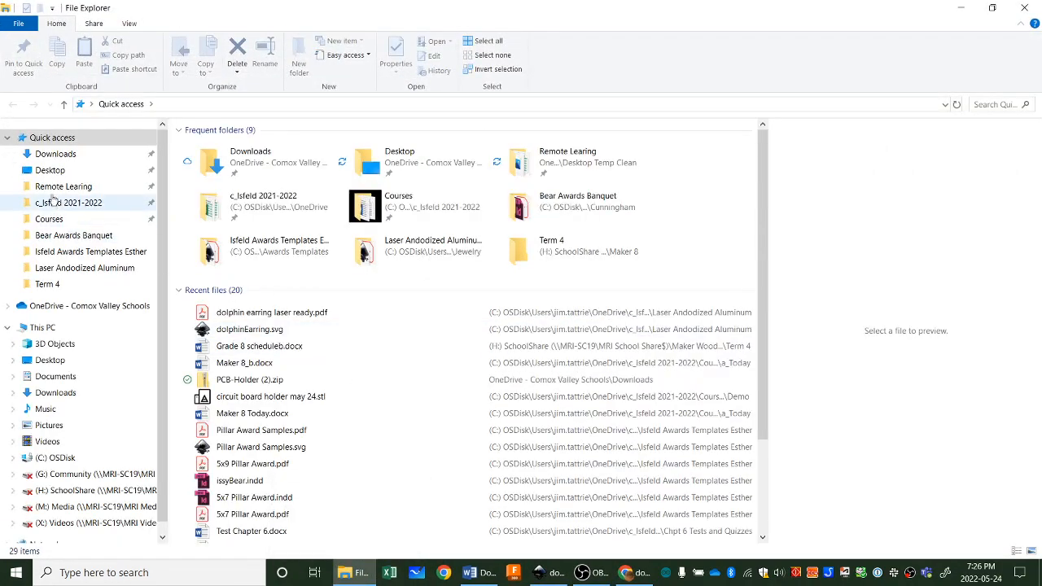
pyautogui.click(55, 222)
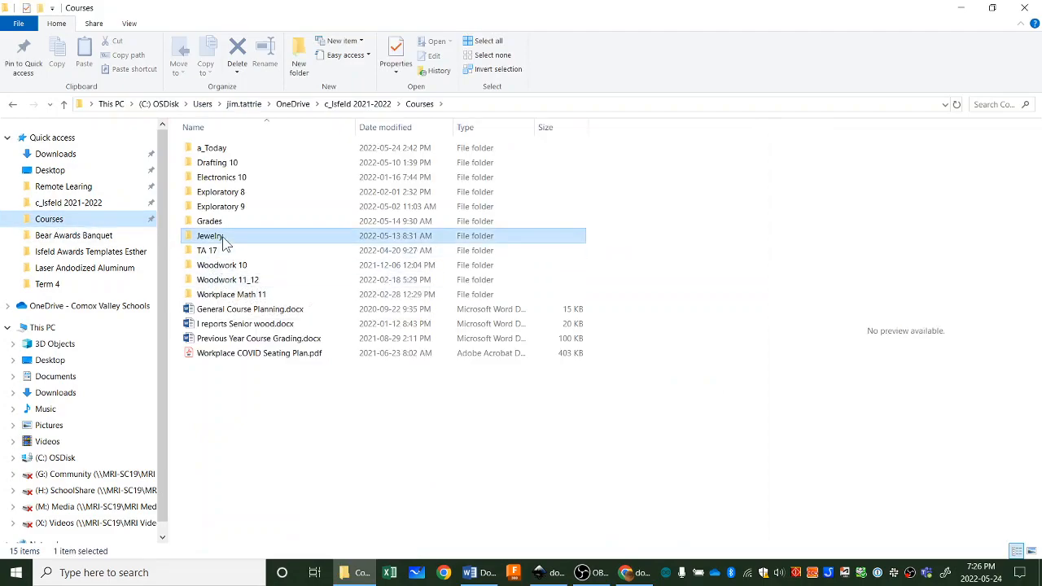
pyautogui.doubleClick(225, 237)
pyautogui.doubleClick(248, 250)
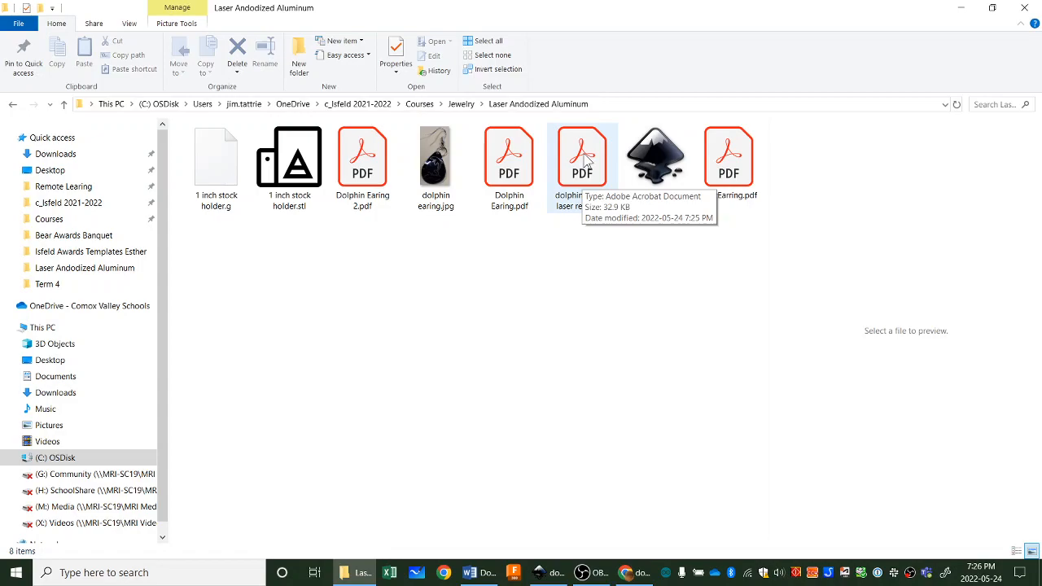
# Step: Open "dolphin earring laser ready.pdf" in Adobe Acrobat Reader DC and view it in a maximized window
pyautogui.click(586, 159)
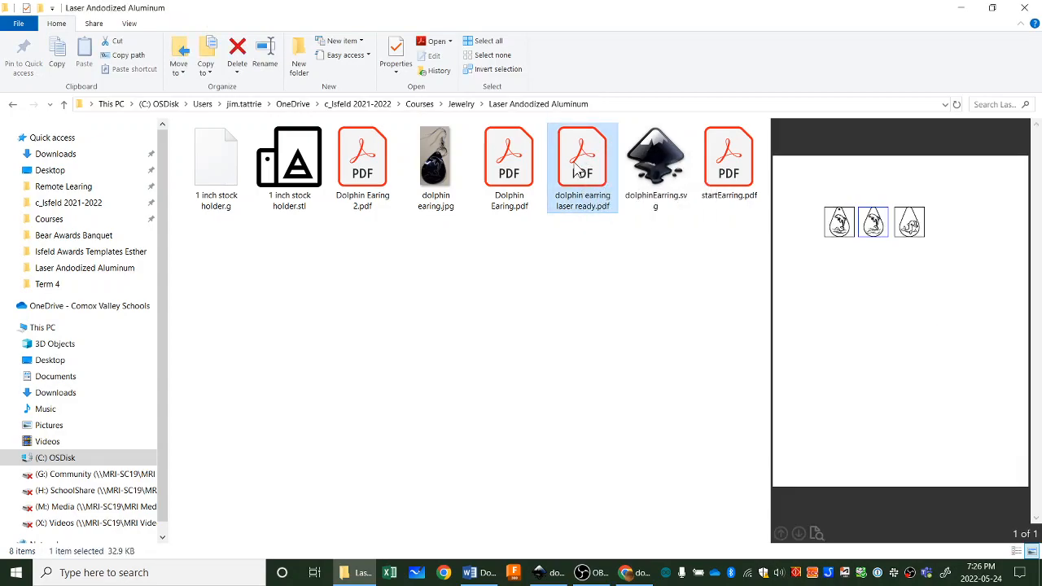
pyautogui.rightClick(576, 161)
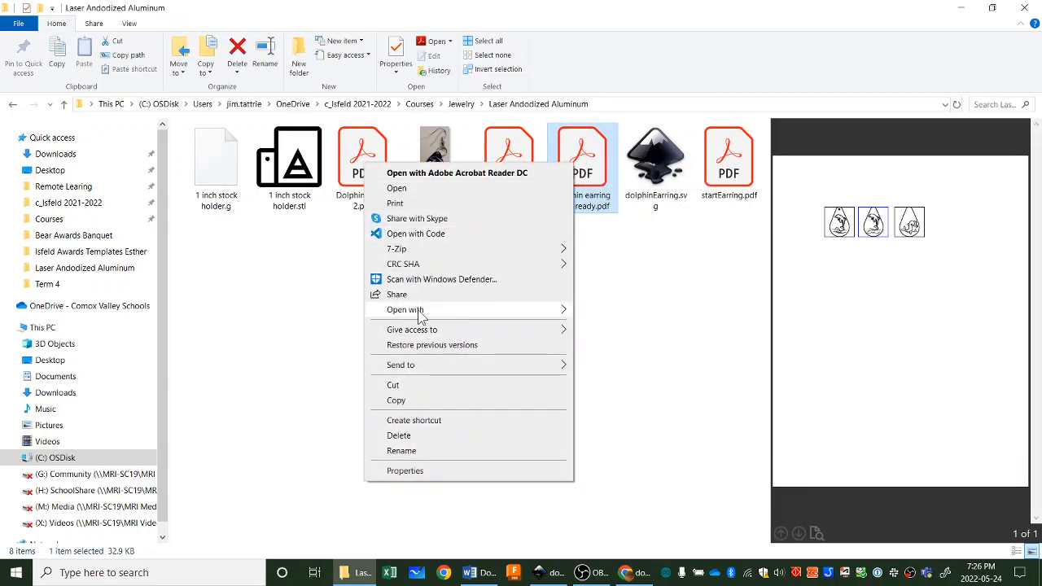
pyautogui.moveTo(437, 312)
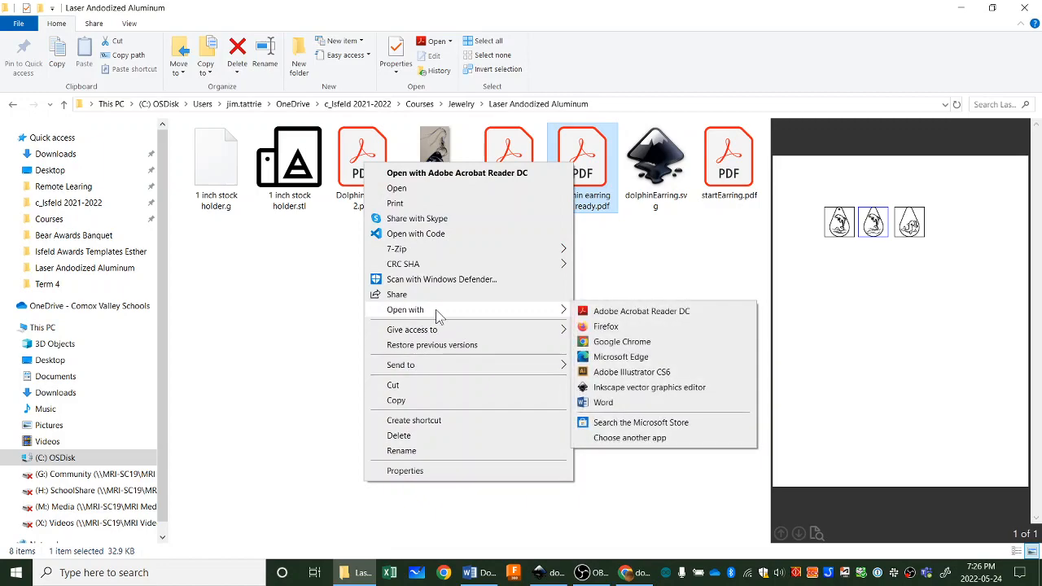
pyautogui.click(631, 314)
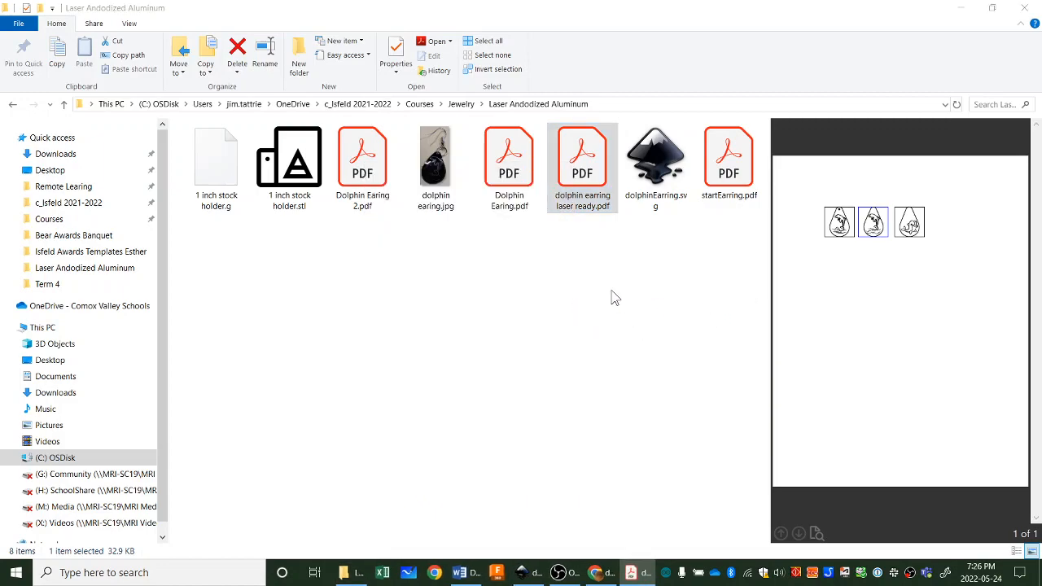
pyautogui.moveTo(0, 179); pyautogui.dragTo(508, 5)
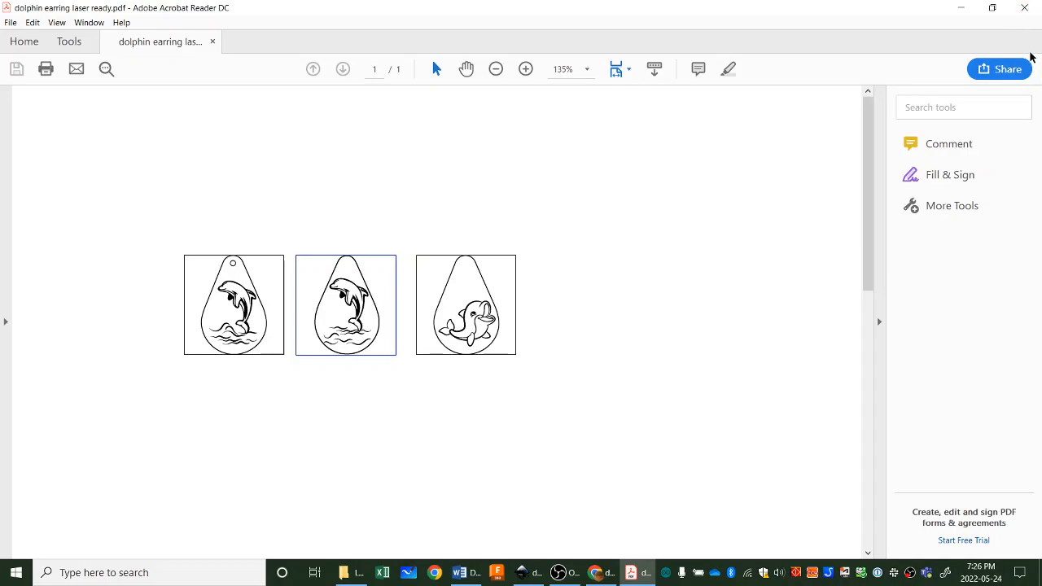
# Step: Switch back to Inkscape and move the two earring designs without a punched hole off the page, leaving the holed dolphin earring in place
pyautogui.click(569, 577)
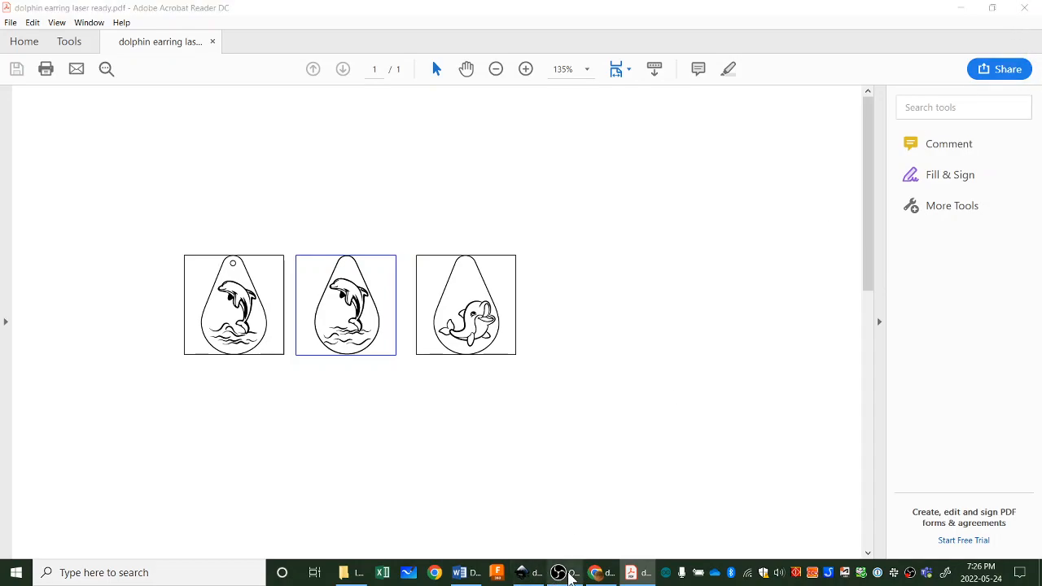
pyautogui.click(525, 573)
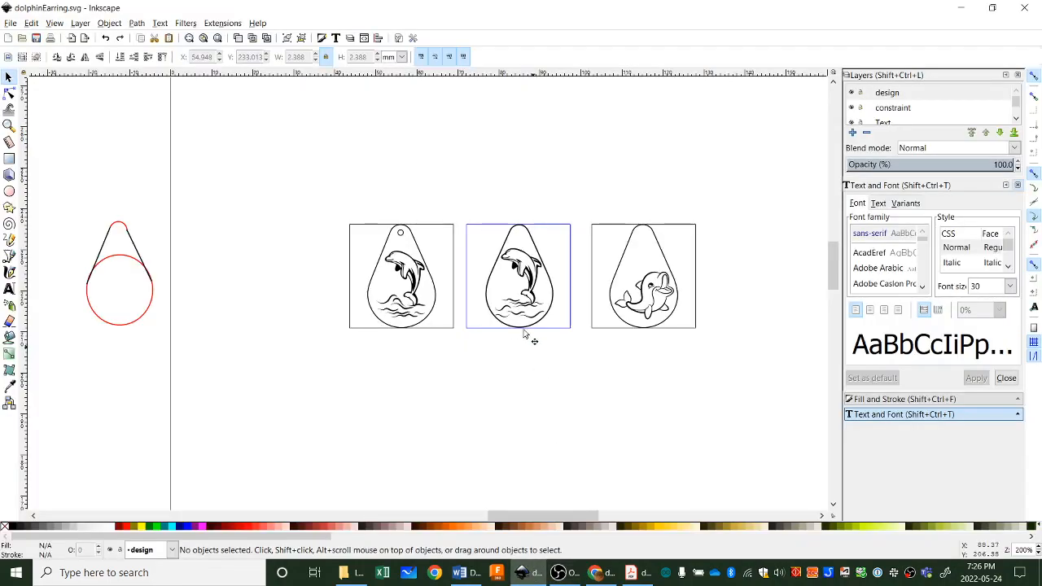
pyautogui.scroll(-4, 436, 327)
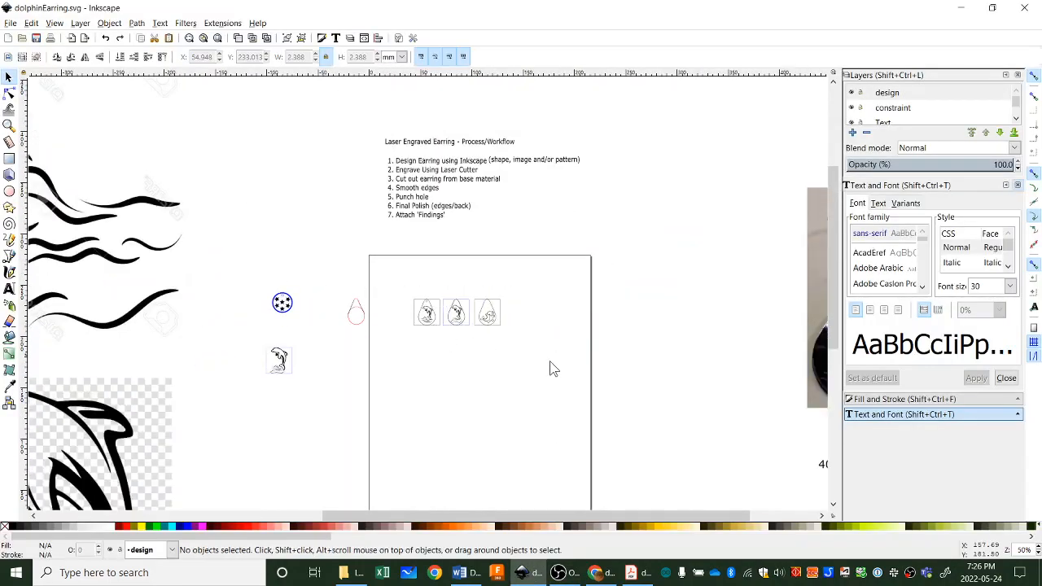
pyautogui.scroll(-4, 653, 418)
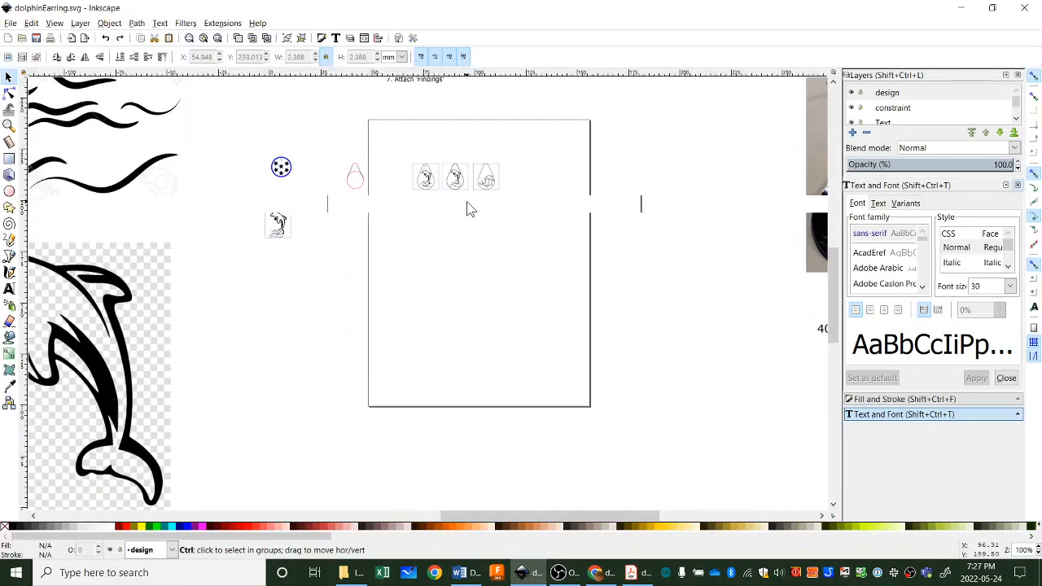
pyautogui.scroll(3, 467, 207)
pyautogui.scroll(3, 494, 209)
pyautogui.hscroll(-2, 495, 209)
pyautogui.moveTo(447, 164); pyautogui.dragTo(685, 304)
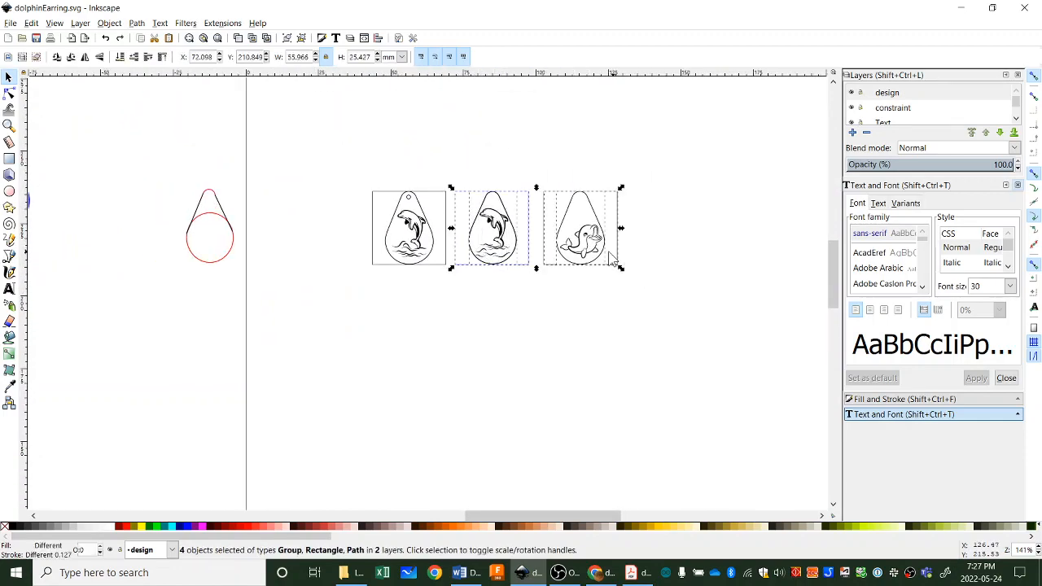
pyautogui.moveTo(586, 264); pyautogui.dragTo(143, 399)
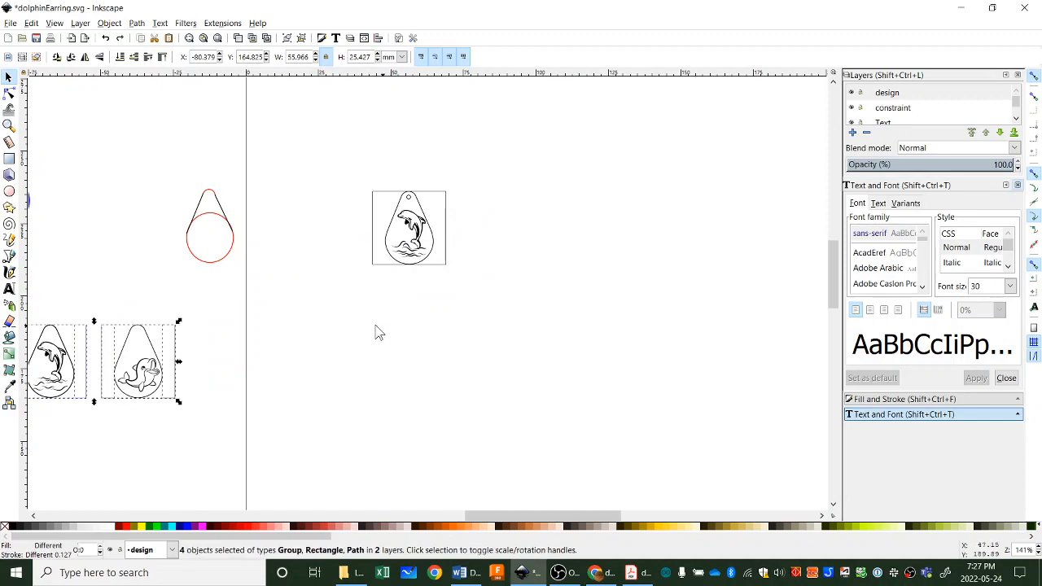
pyautogui.click(189, 306)
# Step: Save a copy of the drawing as a Portable Document Format file named "dolphin earring laser ready2.pdf" in the Laser Andodized Aluminum folder
pyautogui.click(10, 23)
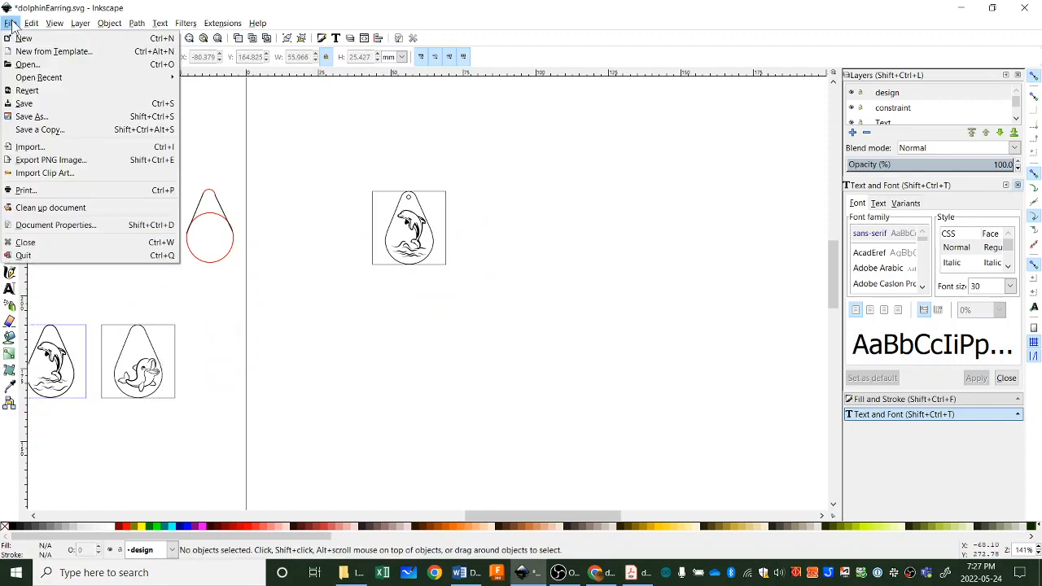
pyautogui.click(70, 131)
pyautogui.rightClick(632, 572)
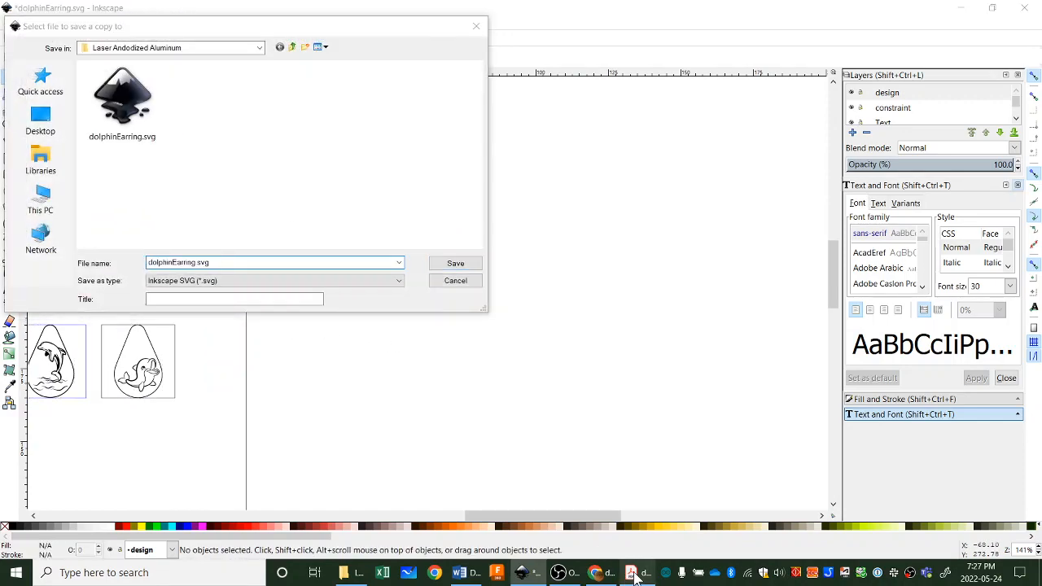
pyautogui.click(318, 231)
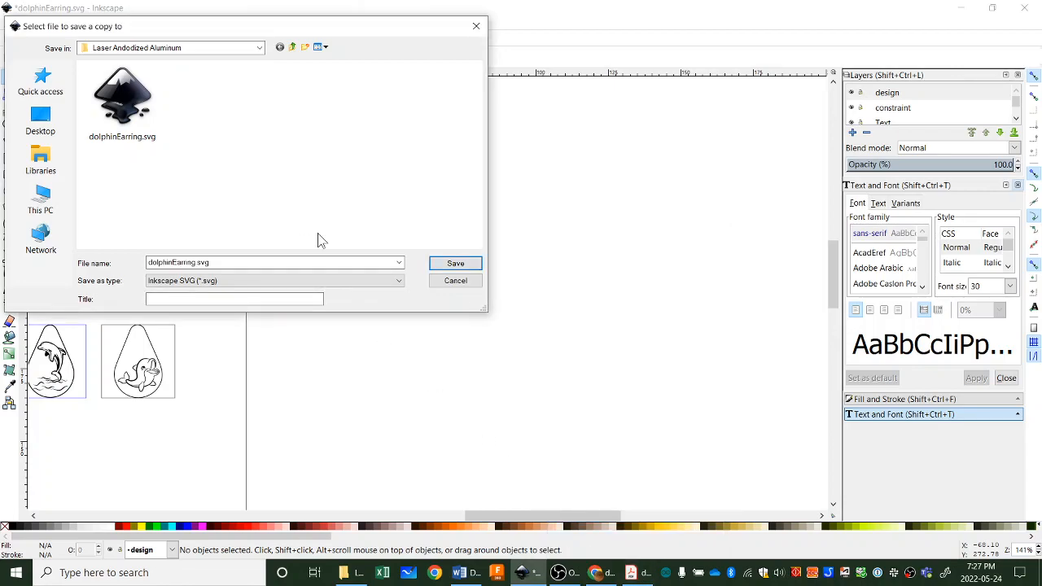
pyautogui.click(305, 280)
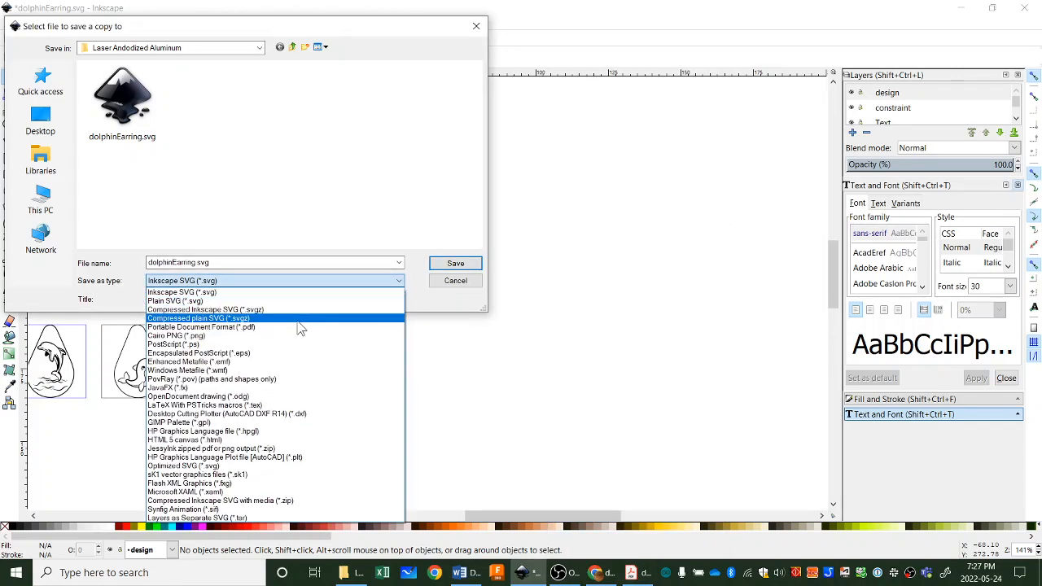
pyautogui.click(299, 327)
pyautogui.click(298, 106)
pyautogui.click(244, 260)
pyautogui.click(238, 262)
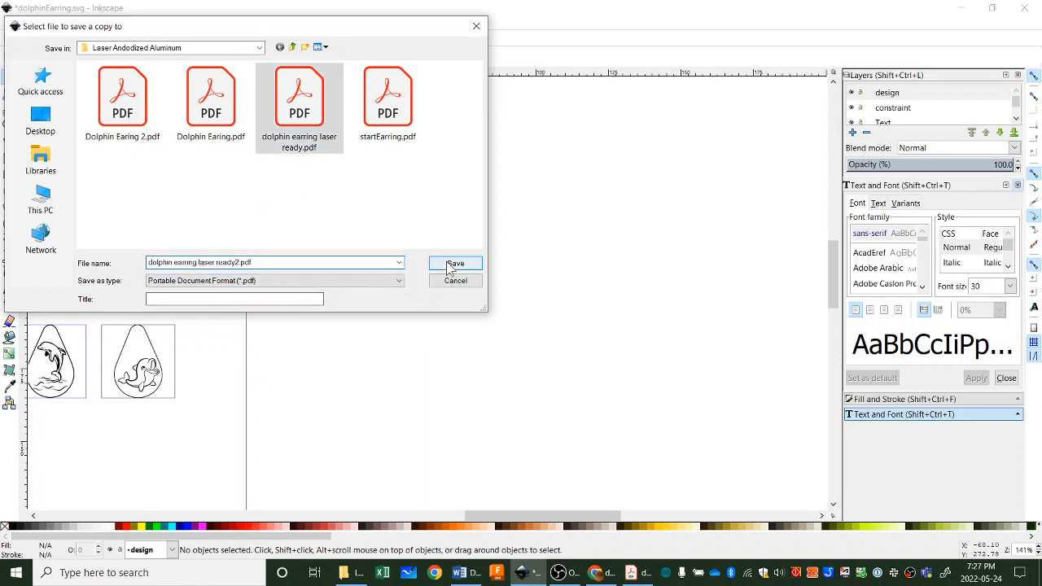
pyautogui.click(455, 263)
pyautogui.click(625, 388)
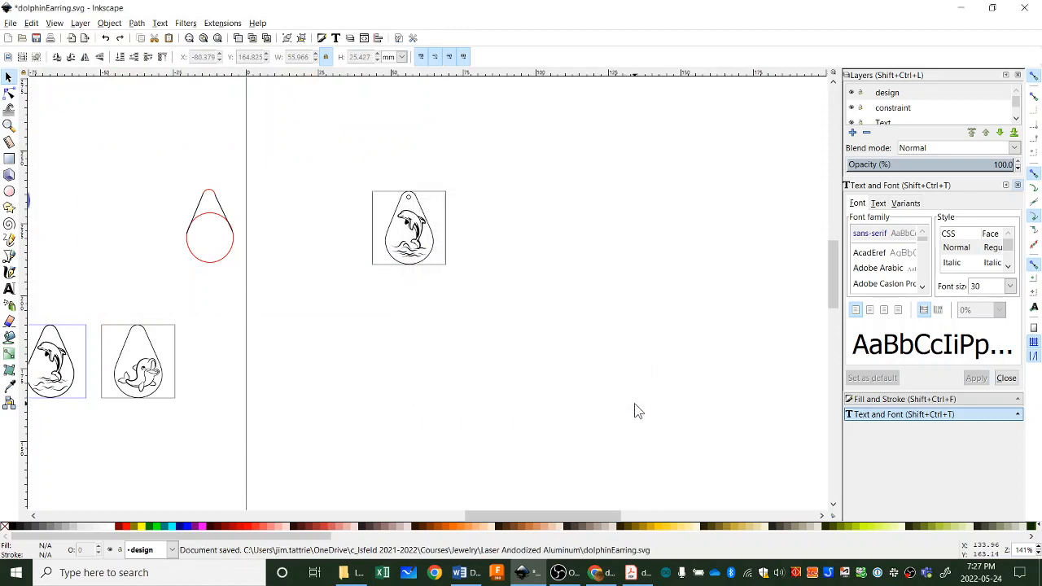
# Step: Open "dolphin earring laser ready2.pdf" from File Explorer in Adobe Acrobat Reader DC and close the earlier "dolphin earring laser ready.pdf"
pyautogui.click(350, 573)
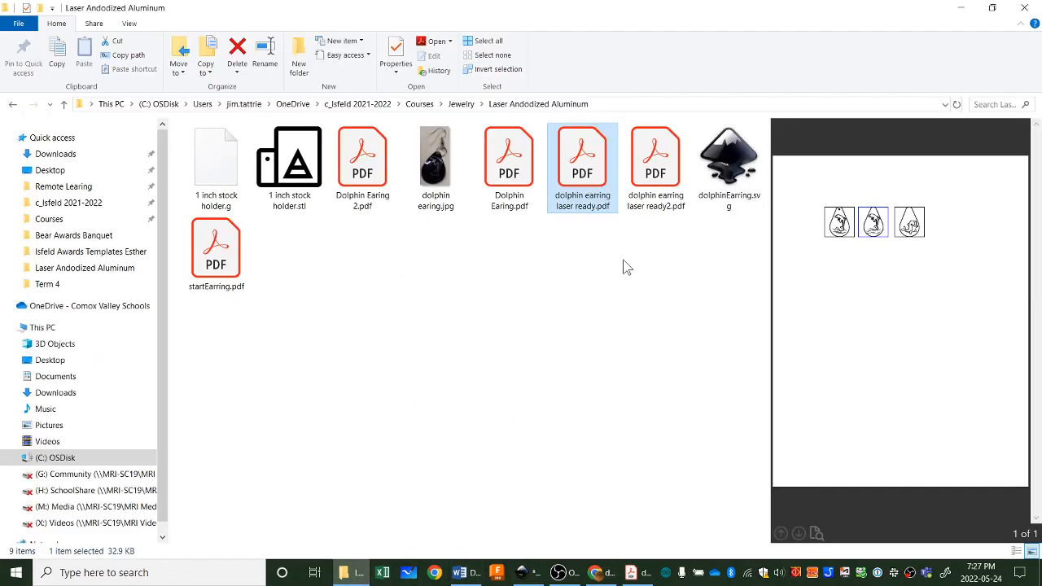
pyautogui.click(656, 195)
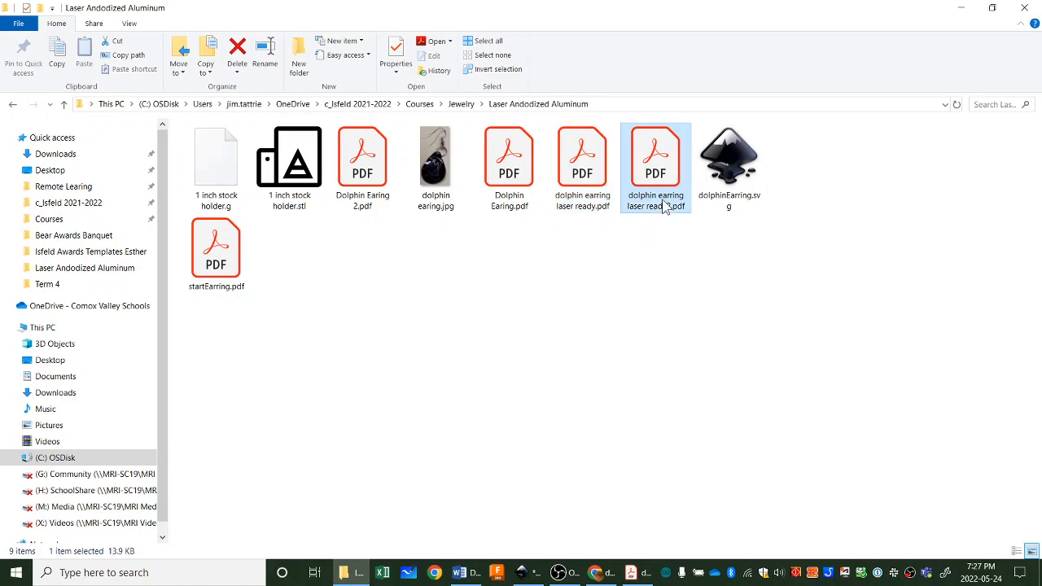
pyautogui.rightClick(663, 198)
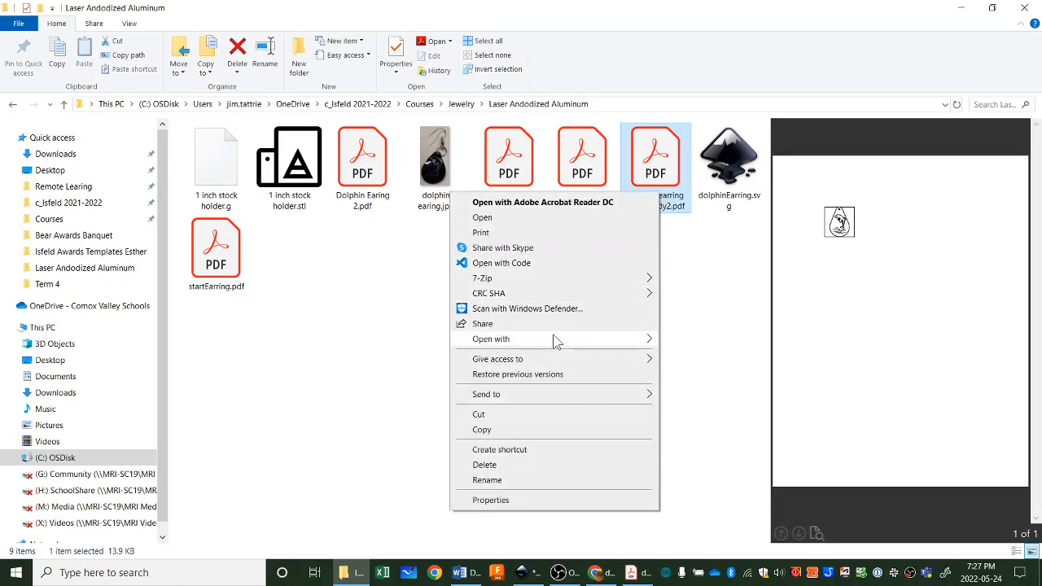
pyautogui.moveTo(560, 342)
pyautogui.click(717, 340)
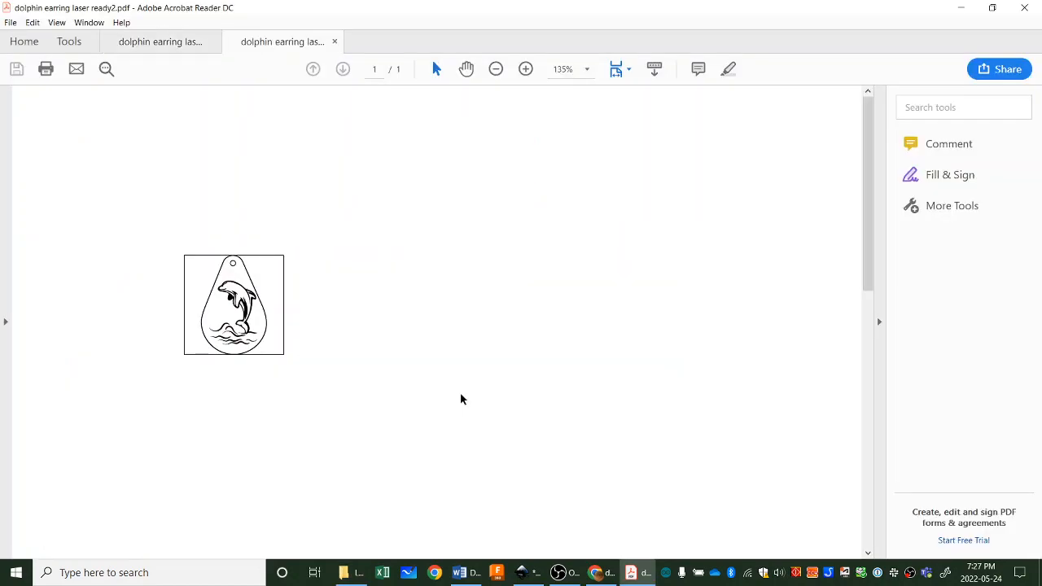
pyautogui.scroll(-2, 396, 368)
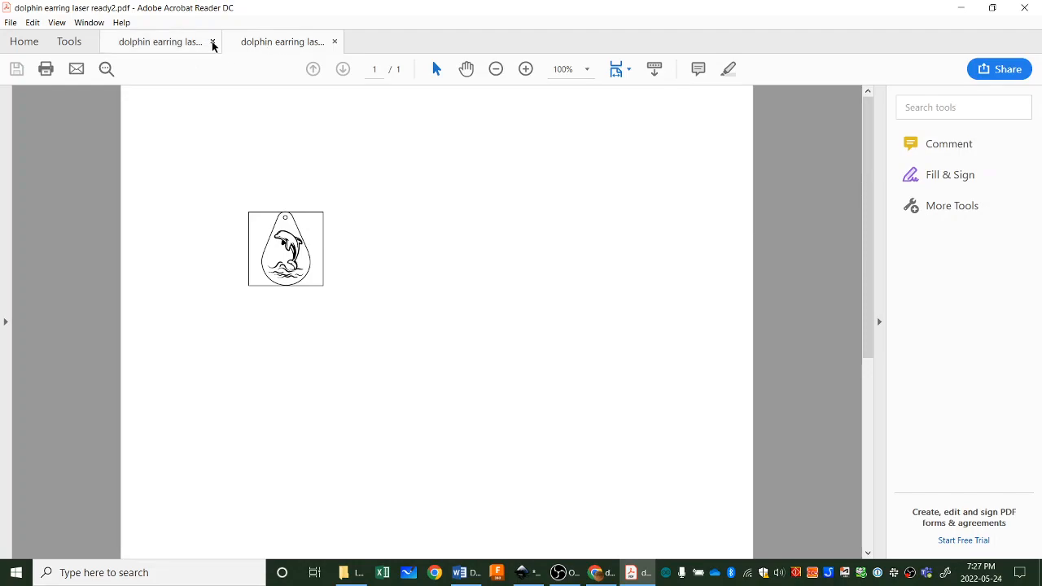
pyautogui.click(212, 42)
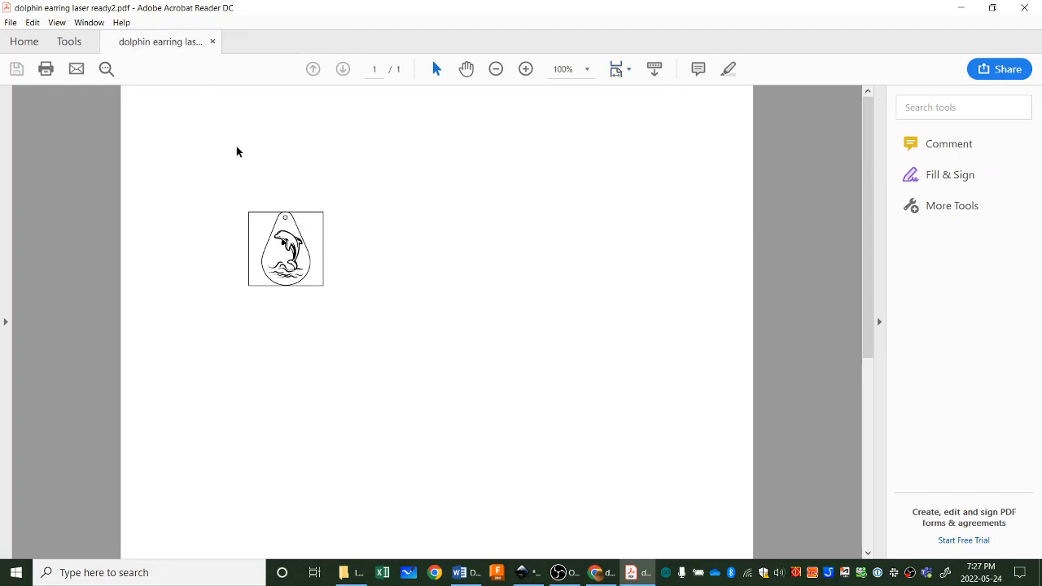
pyautogui.hotkey('ctrl', '-')
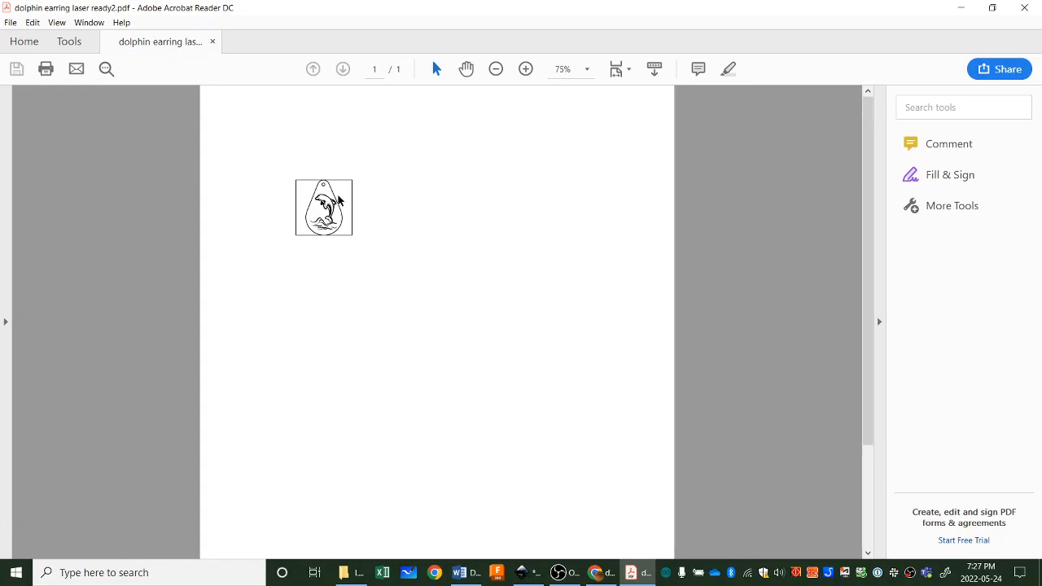
# Step: Print the single-earring PDF to the VLS4.60/75 laser cutter
pyautogui.click(45, 69)
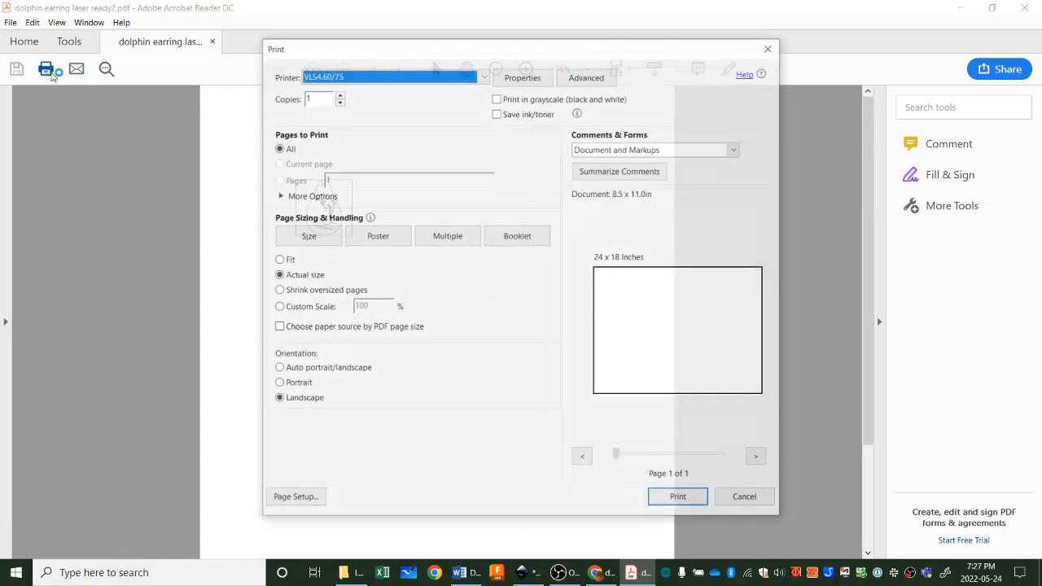
pyautogui.click(366, 78)
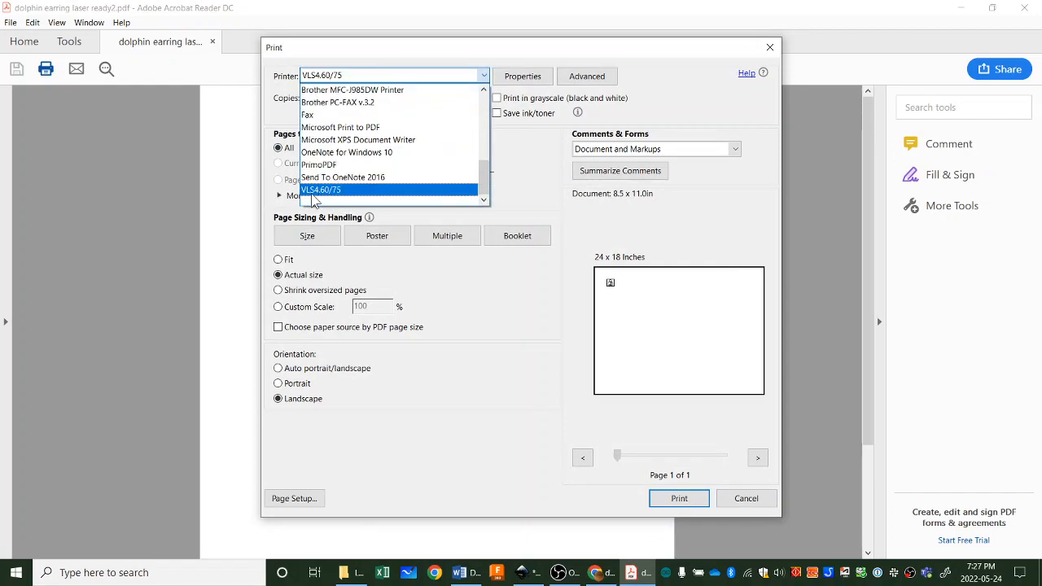
pyautogui.click(330, 192)
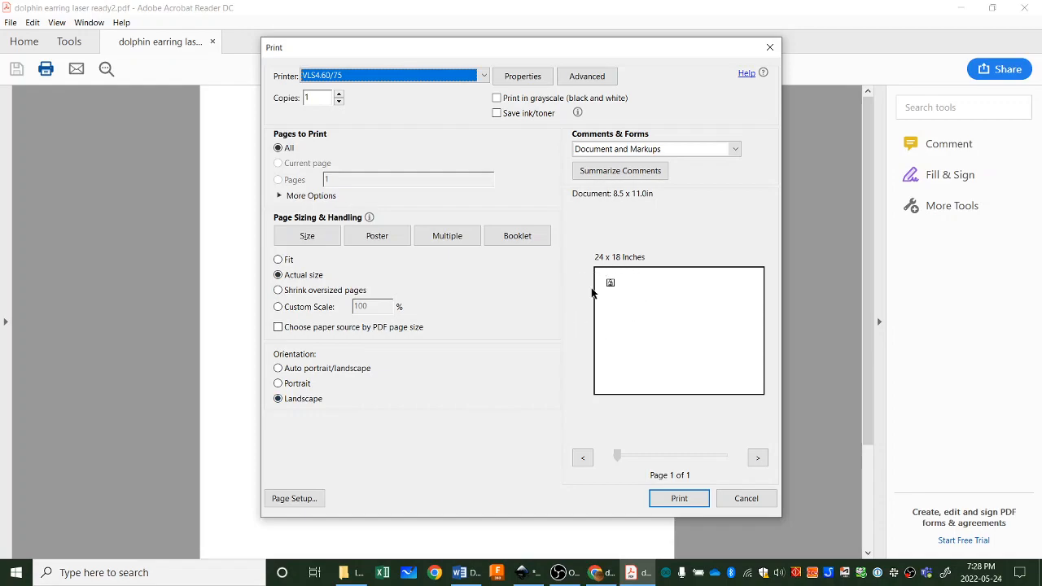
pyautogui.click(677, 499)
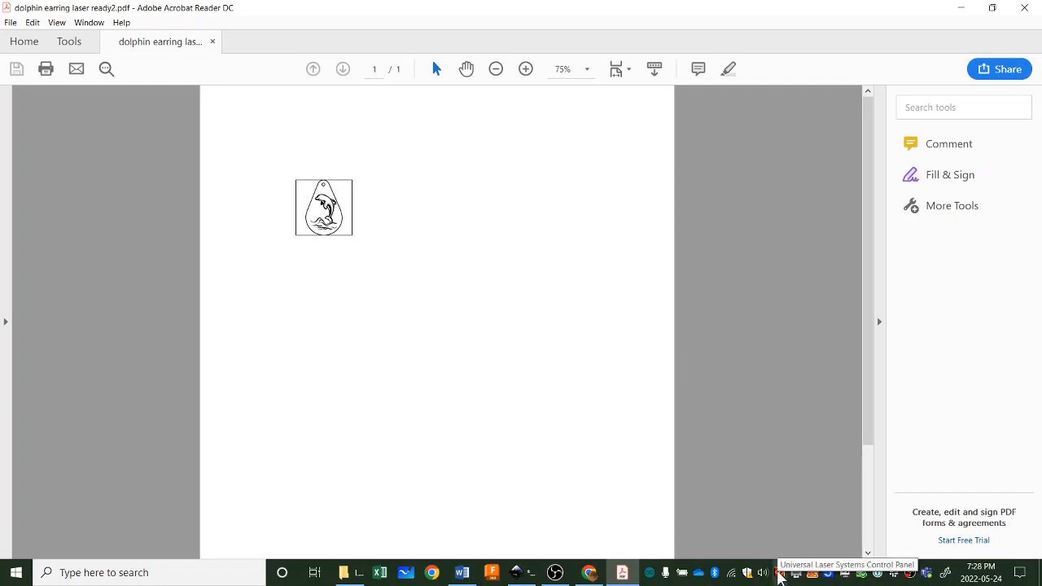
# Step: Search for the UCP app, open the Universal Laser Systems Control Panel and zoom in on the dolphin earring job
pyautogui.click(146, 572)
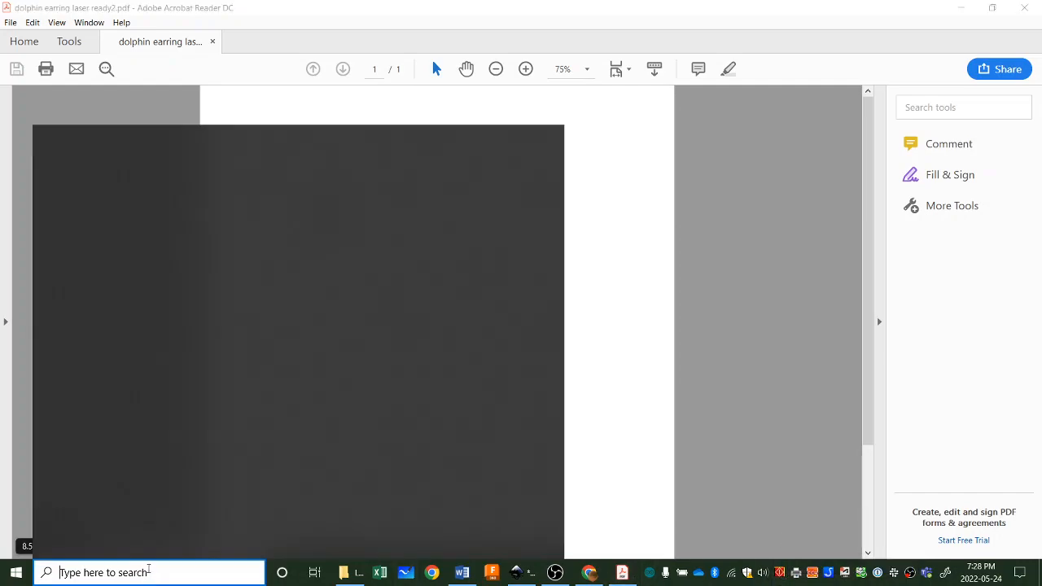
pyautogui.write('ucp')
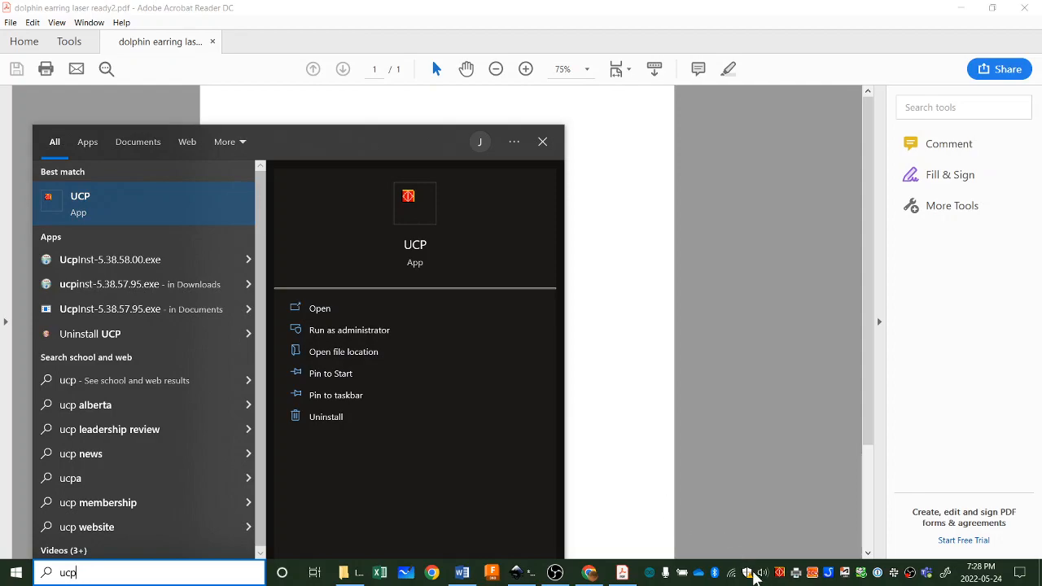
pyautogui.click(779, 574)
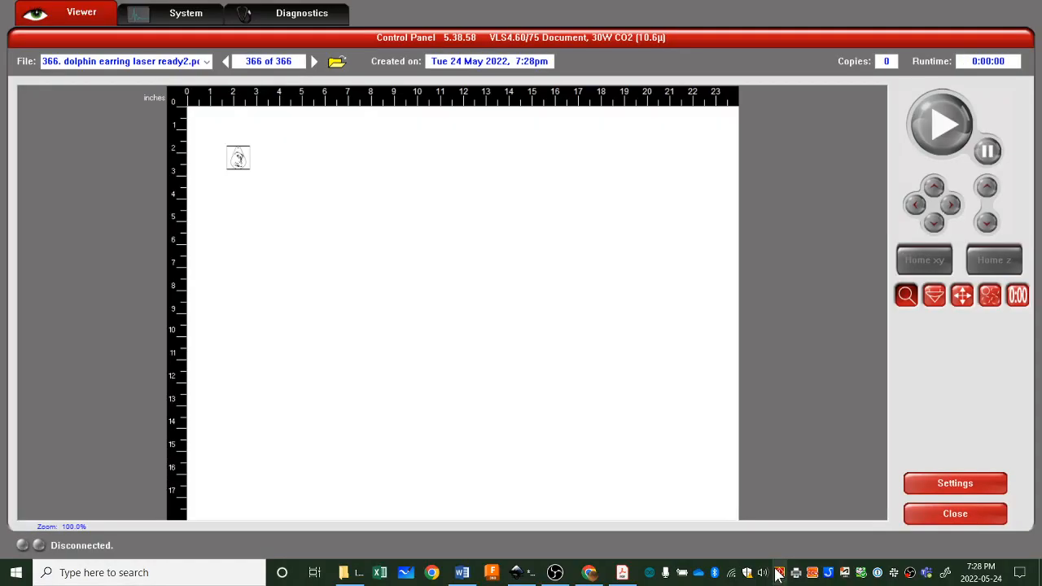
pyautogui.click(228, 160)
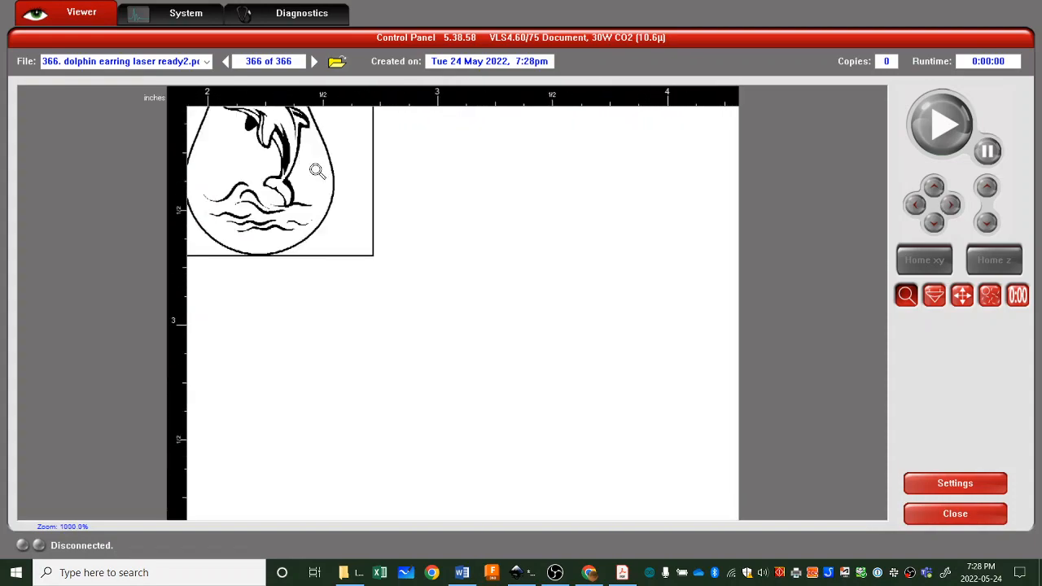
# Step: Show the whole engraving area and open the manual control settings for the dolphin earring job
pyautogui.scroll(1, 341, 194)
pyautogui.scroll(-8, 338, 197)
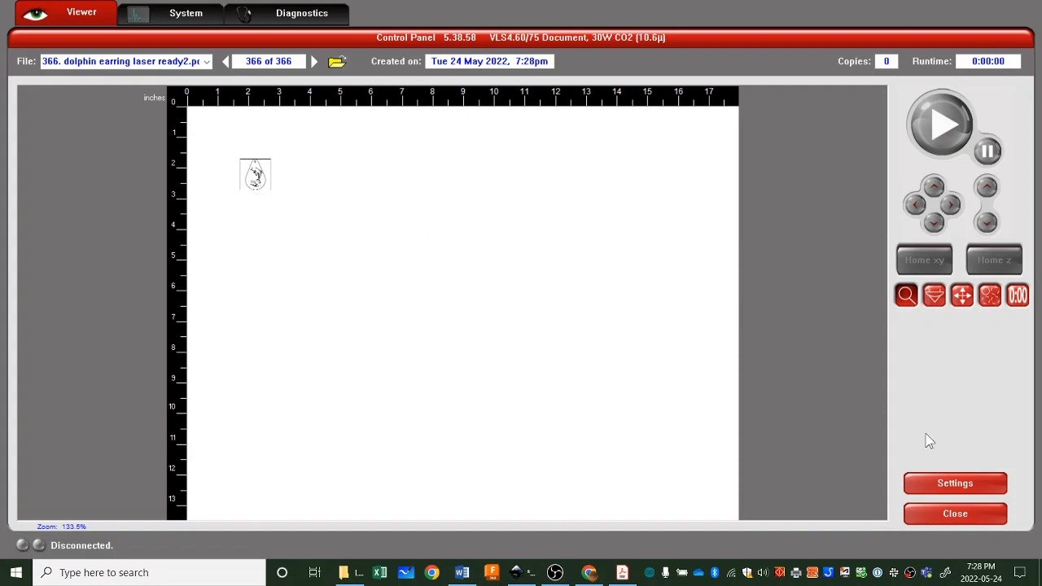
pyautogui.click(974, 485)
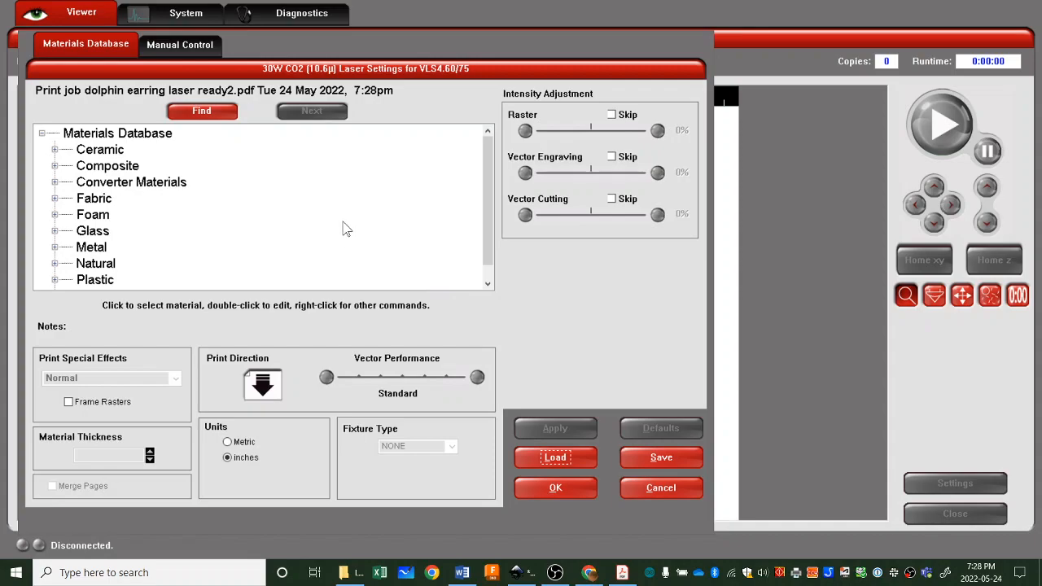
pyautogui.click(180, 45)
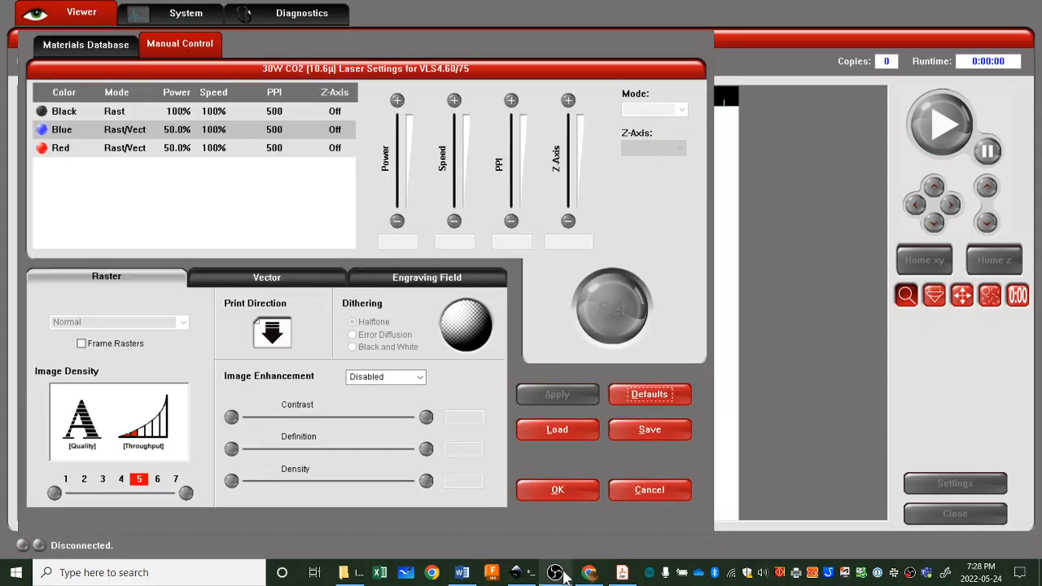
# Step: Switch to Inkscape, check the laser settings note beneath the earring photo, and return to the Universal Laser Systems Control Panel
pyautogui.click(518, 571)
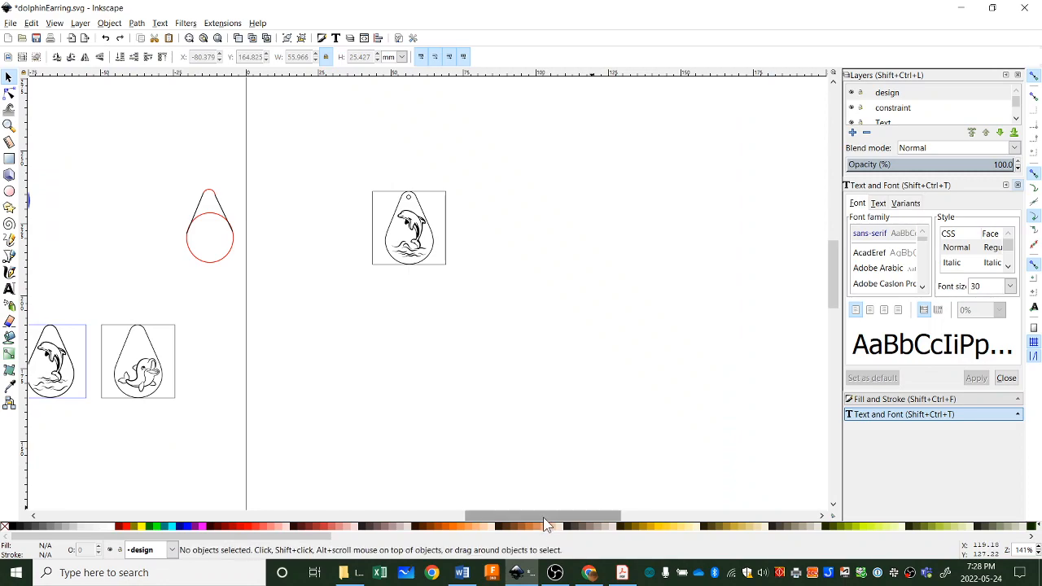
pyautogui.hscroll(10, 598, 504)
pyautogui.scroll(-4, 623, 419)
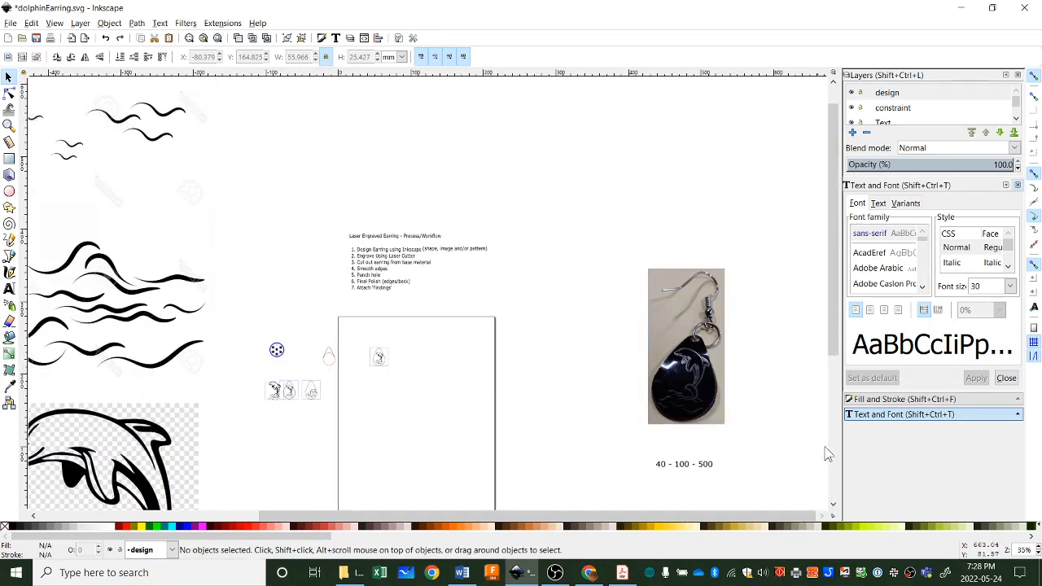
pyautogui.moveTo(837, 355); pyautogui.dragTo(836, 381)
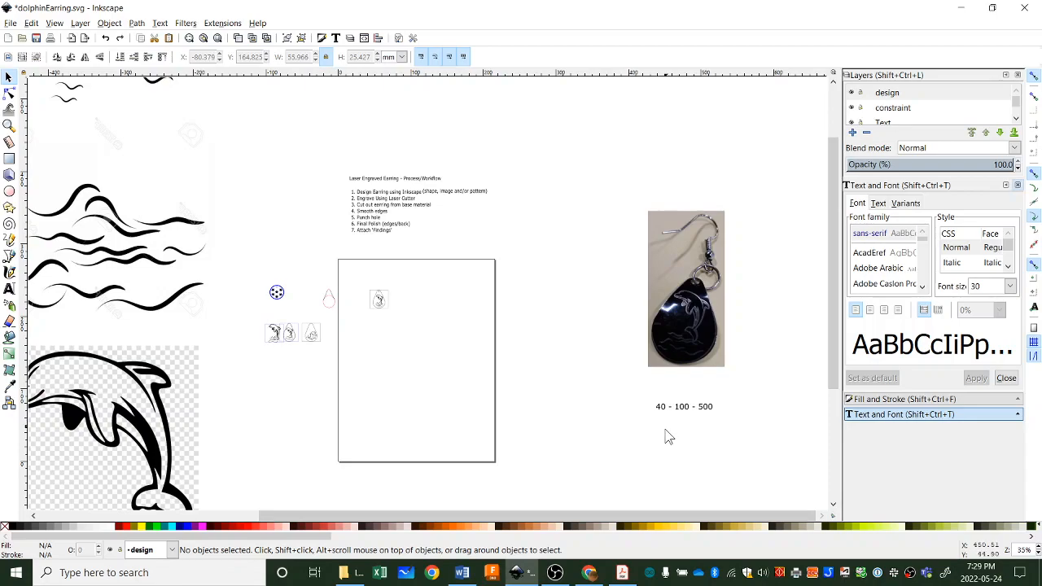
pyautogui.click(780, 572)
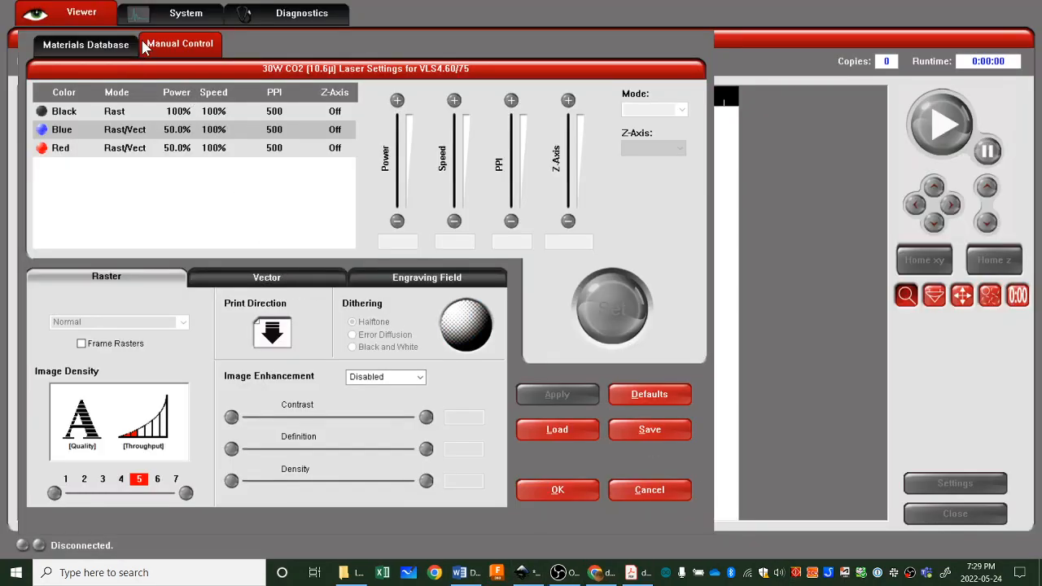
pyautogui.click(84, 42)
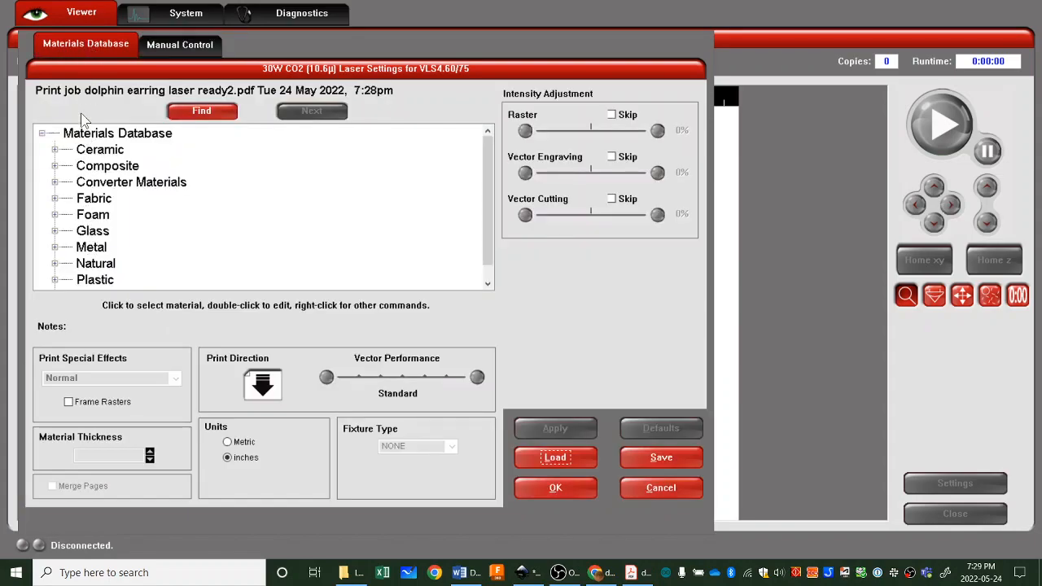
pyautogui.click(181, 47)
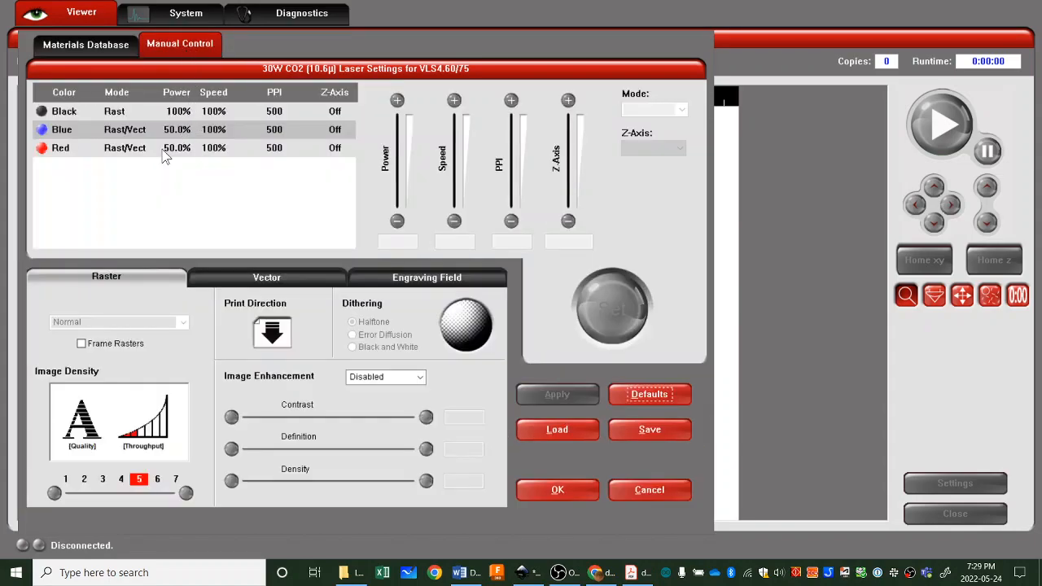
pyautogui.click(184, 115)
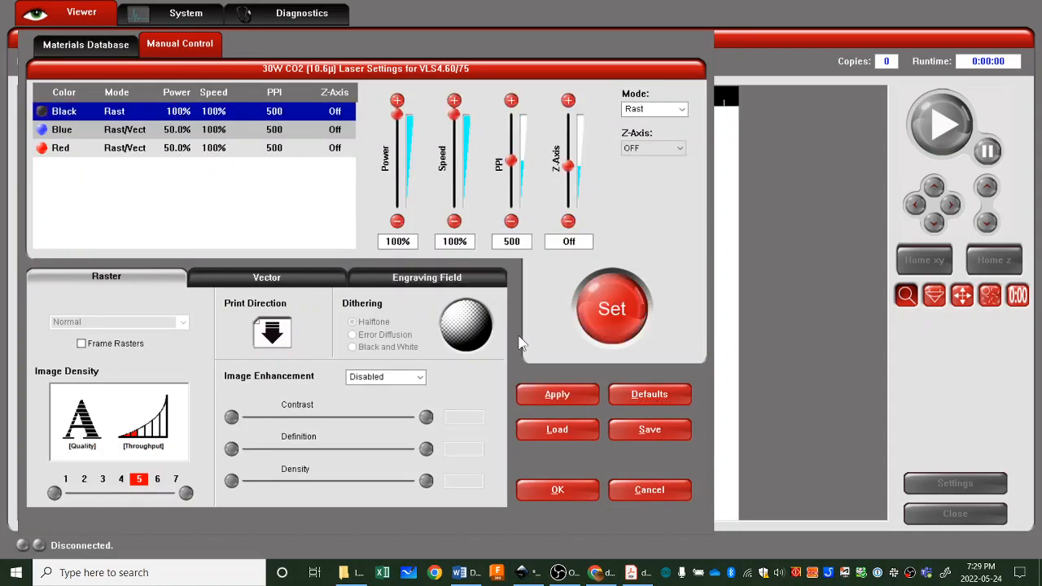
pyautogui.click(648, 489)
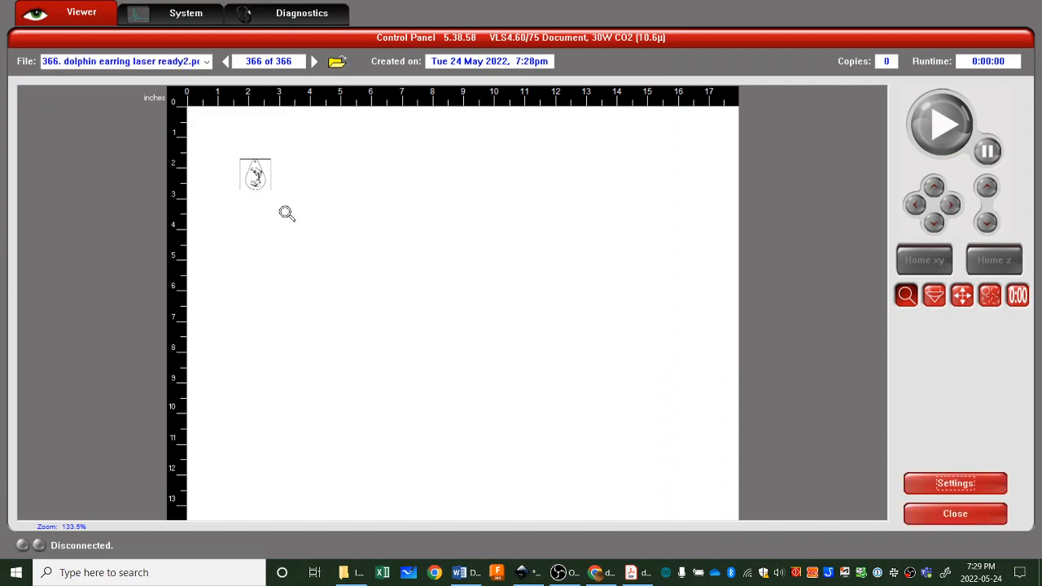
# Step: Set the power for black rastering to 70% in the laser's manual control settings and accept the settings
pyautogui.click(936, 482)
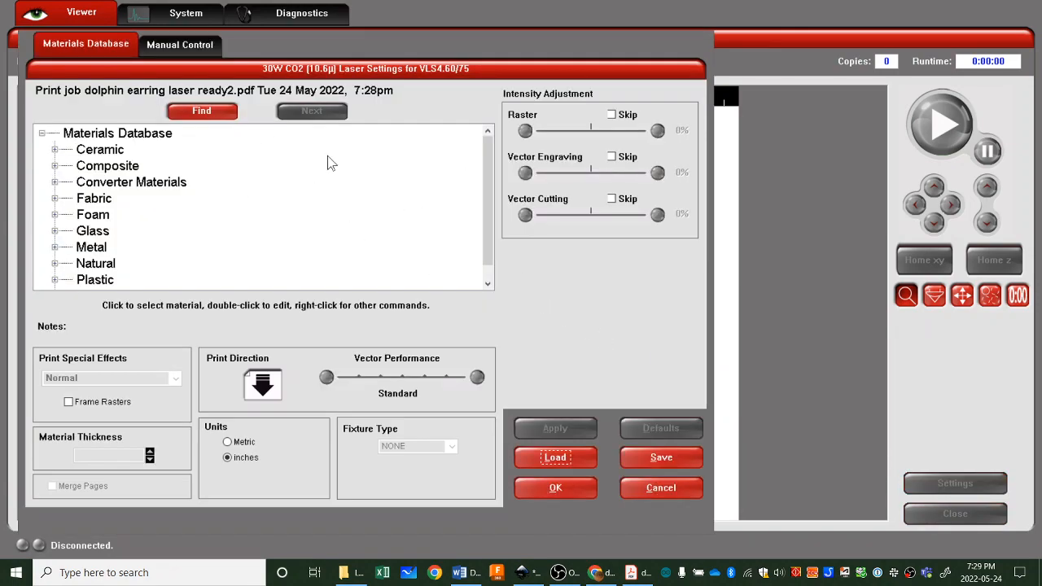
pyautogui.click(156, 45)
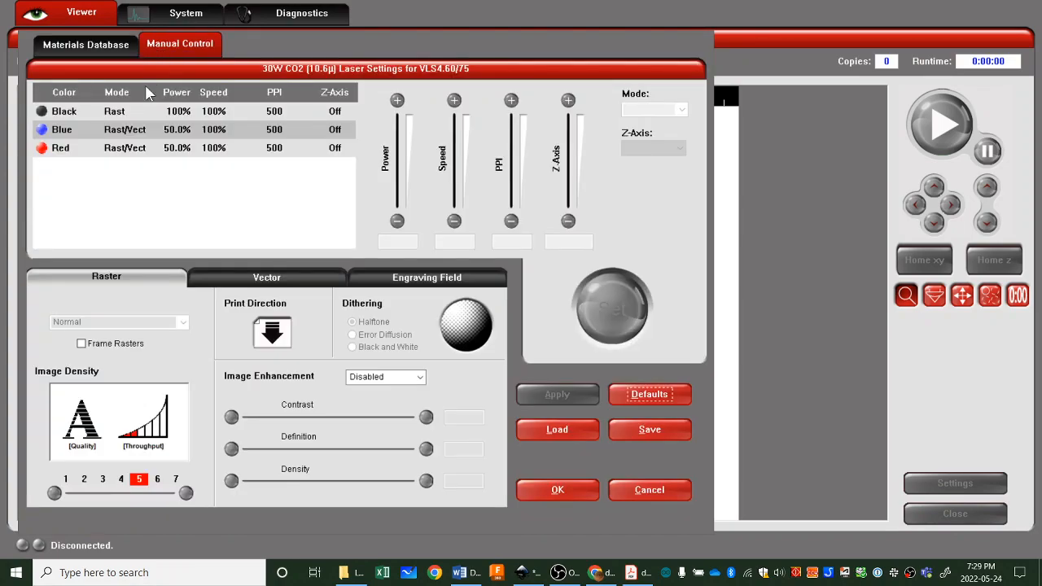
pyautogui.click(97, 112)
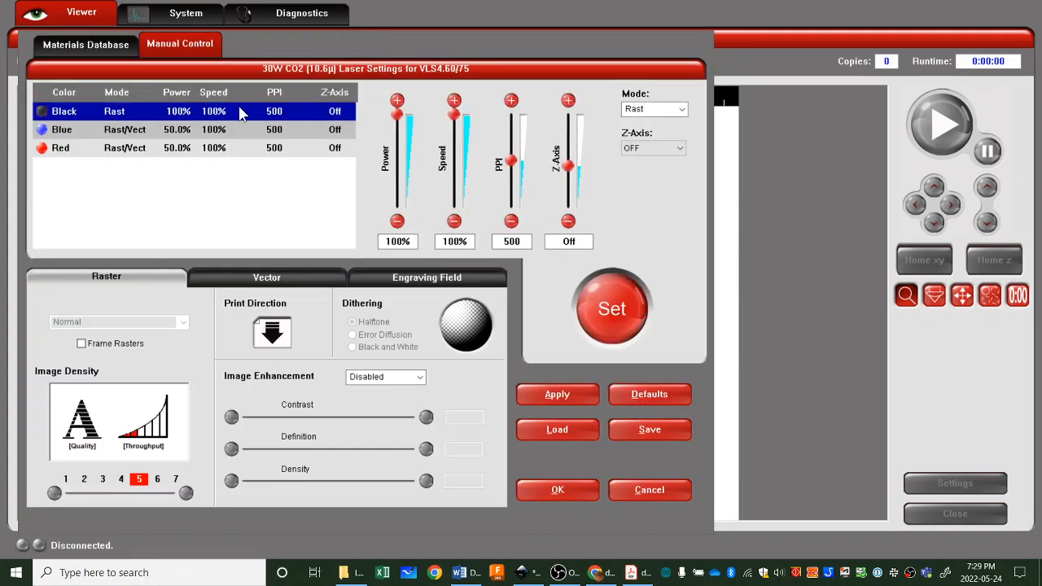
pyautogui.click(398, 241)
pyautogui.doubleClick(398, 241)
pyautogui.write('40')
pyautogui.moveTo(404, 240); pyautogui.dragTo(389, 237)
pyautogui.write('70')
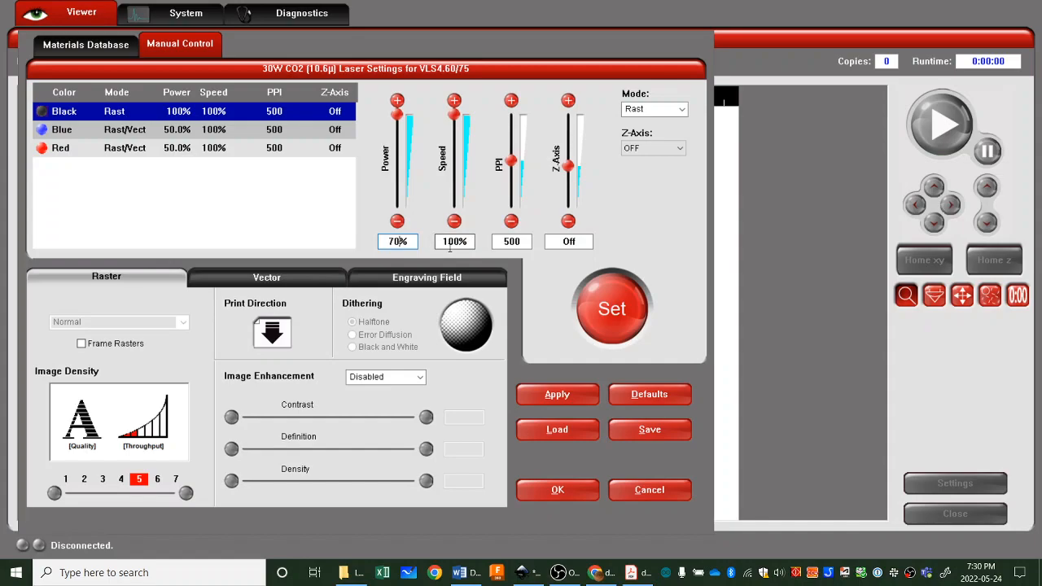
pyautogui.click(615, 289)
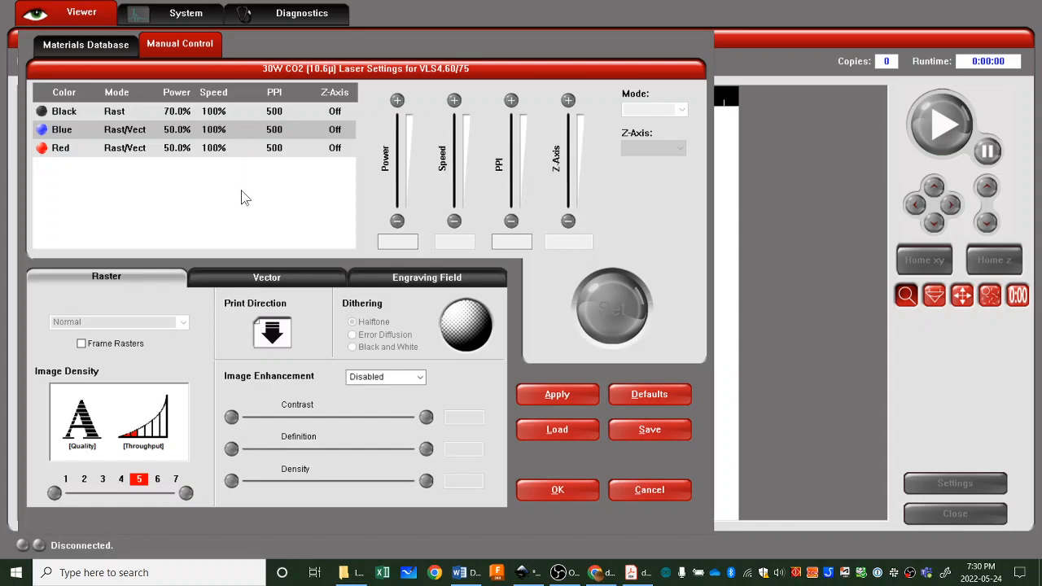
pyautogui.click(557, 490)
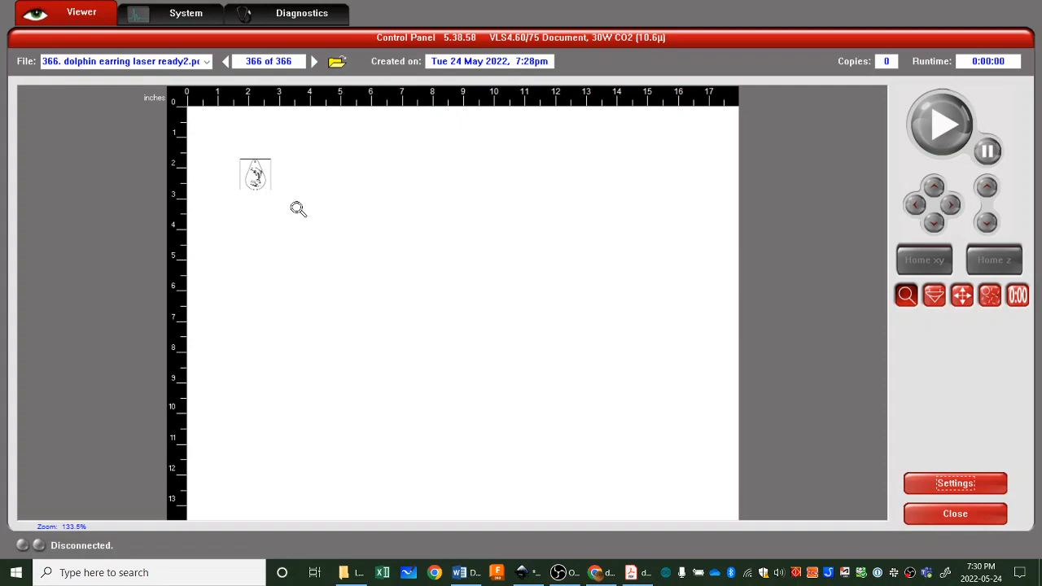
# Step: Relocate the dolphin earring near the middle of the engraving area, at about x 8.23 in and y 6.38 in
pyautogui.click(957, 297)
pyautogui.moveTo(259, 181); pyautogui.dragTo(443, 307)
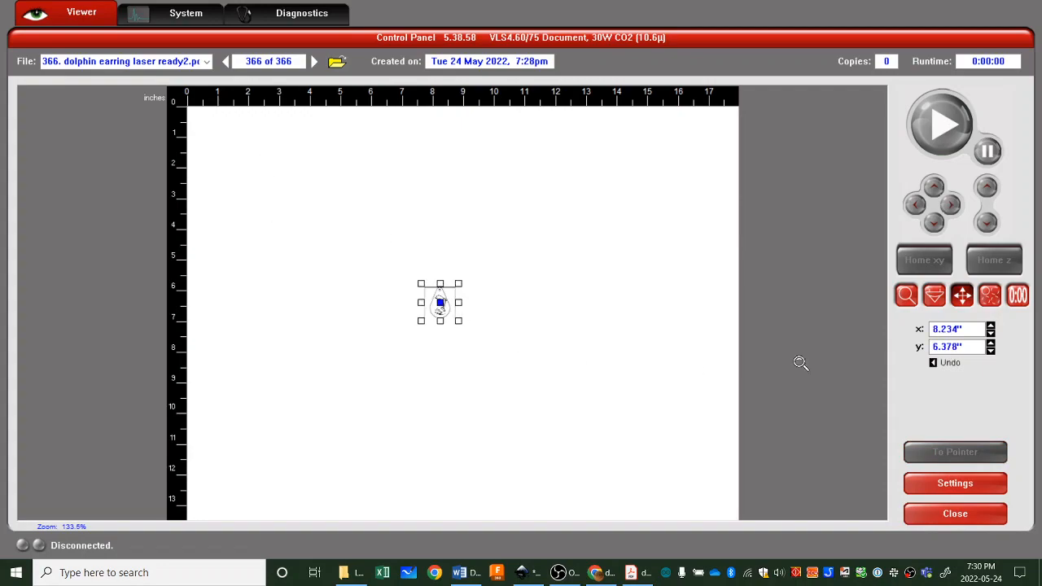
pyautogui.click(934, 296)
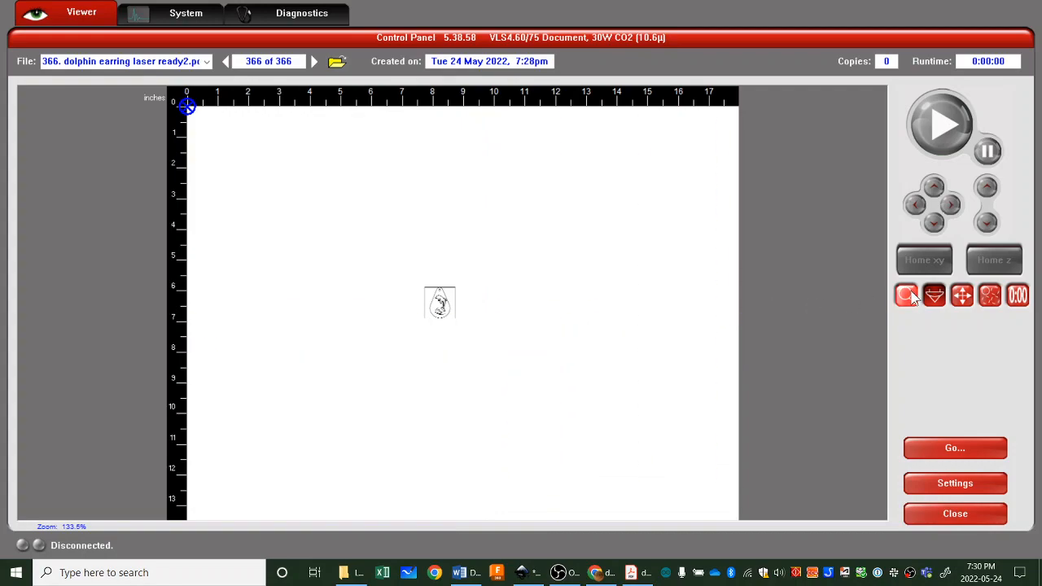
pyautogui.click(961, 294)
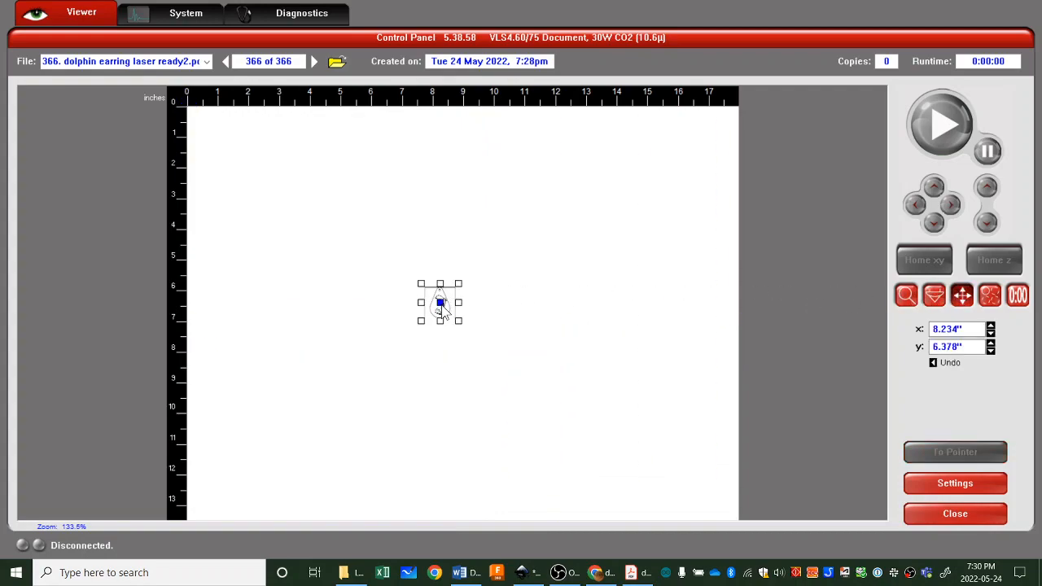